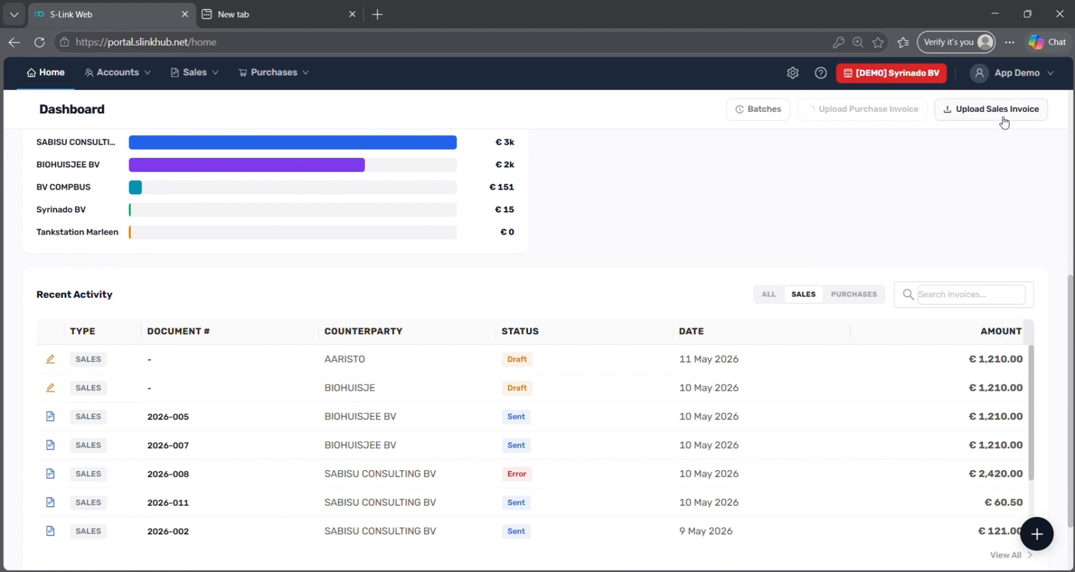
Upload the Sales 2 zip from the Sales folder as sales invoices.
{"action": "left_click", "coordinate": [1002, 109]}
{"action": "left_click", "coordinate": [67, 329]}
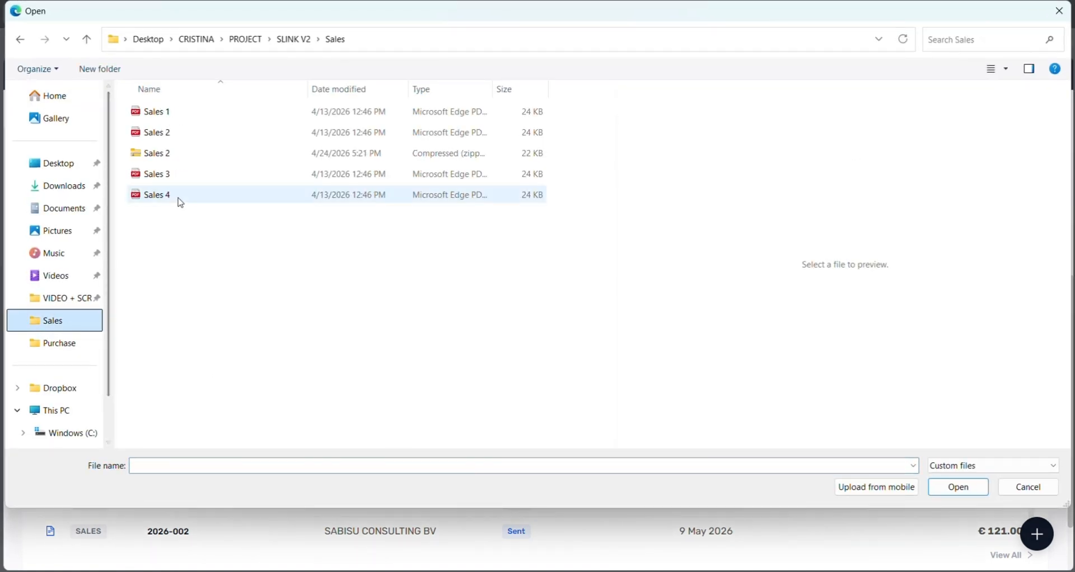
{"action": "left_click", "coordinate": [204, 155]}
{"action": "left_click", "coordinate": [944, 488]}
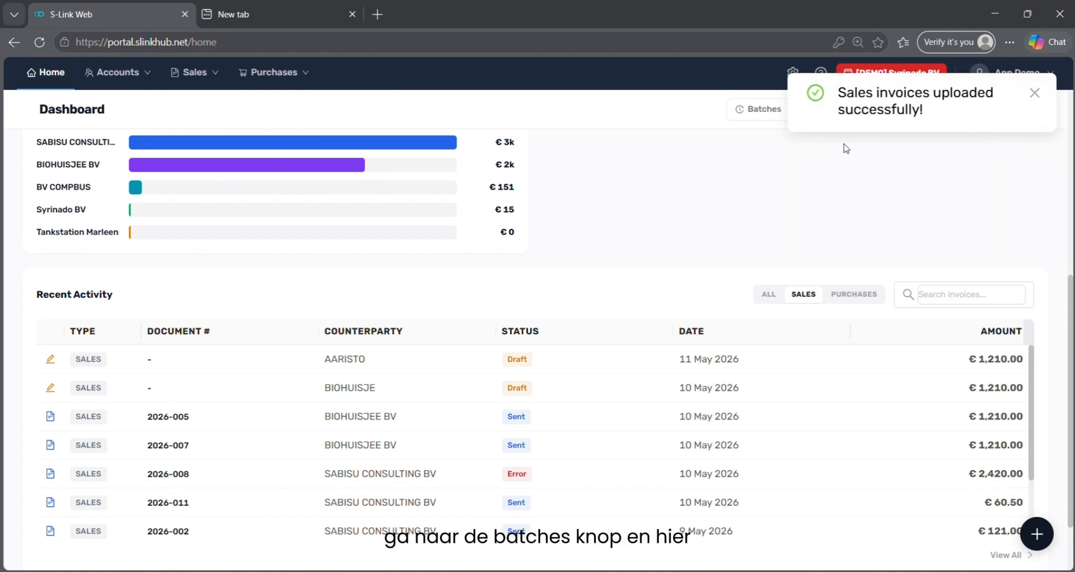
Check the recent Batches list for the new Sales 2.zip batch.
{"action": "left_click", "coordinate": [740, 113]}
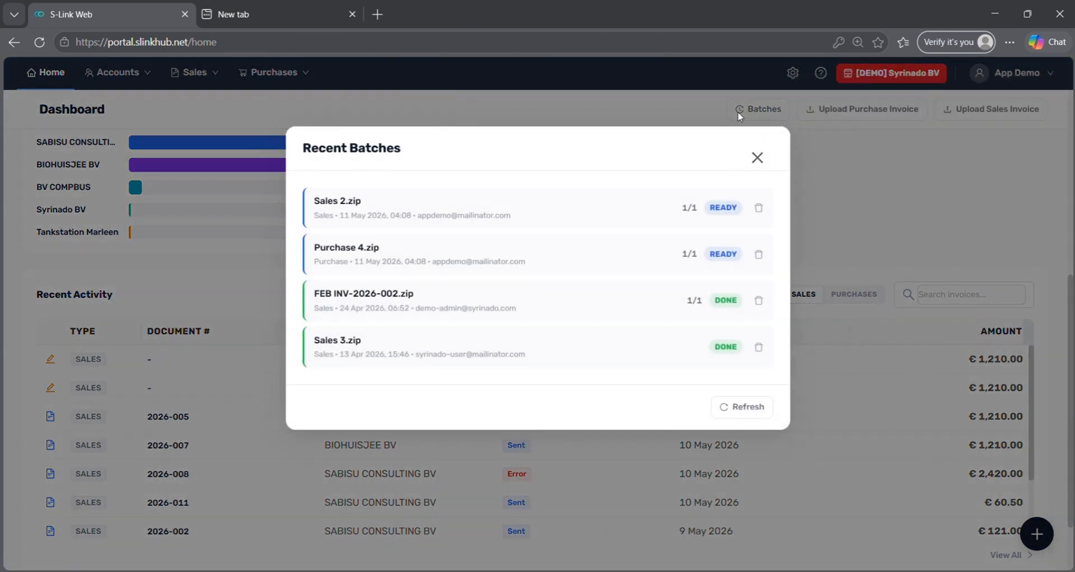
{"action": "left_click", "coordinate": [765, 160]}
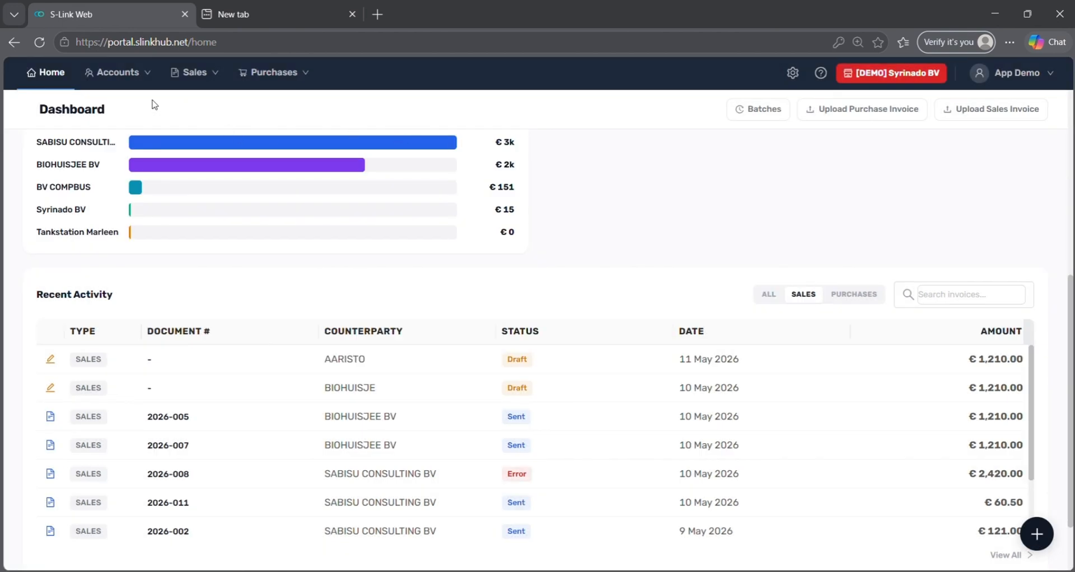
{"action": "mouse_move", "coordinate": [146, 90]}
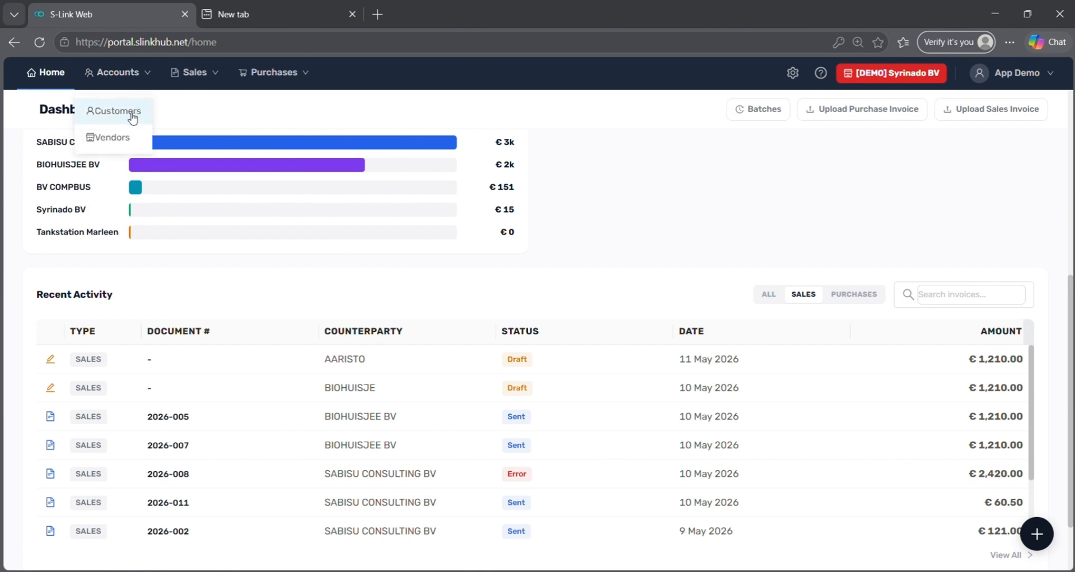
Filter Customers to those with errors and review SABISU CONSULTING BV's delivery errors.
{"action": "left_click", "coordinate": [135, 112]}
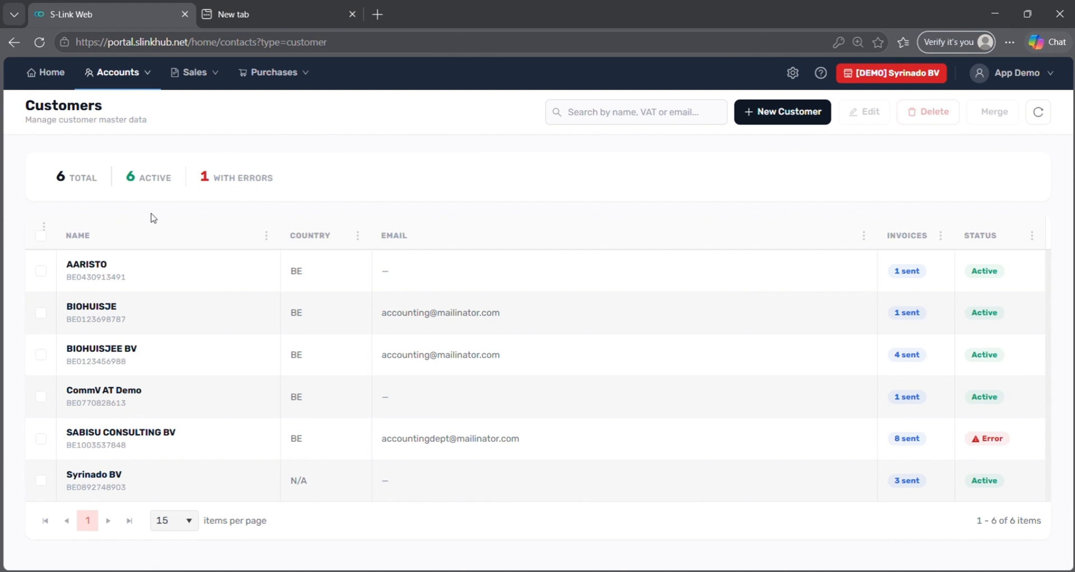
{"action": "left_click", "coordinate": [240, 195]}
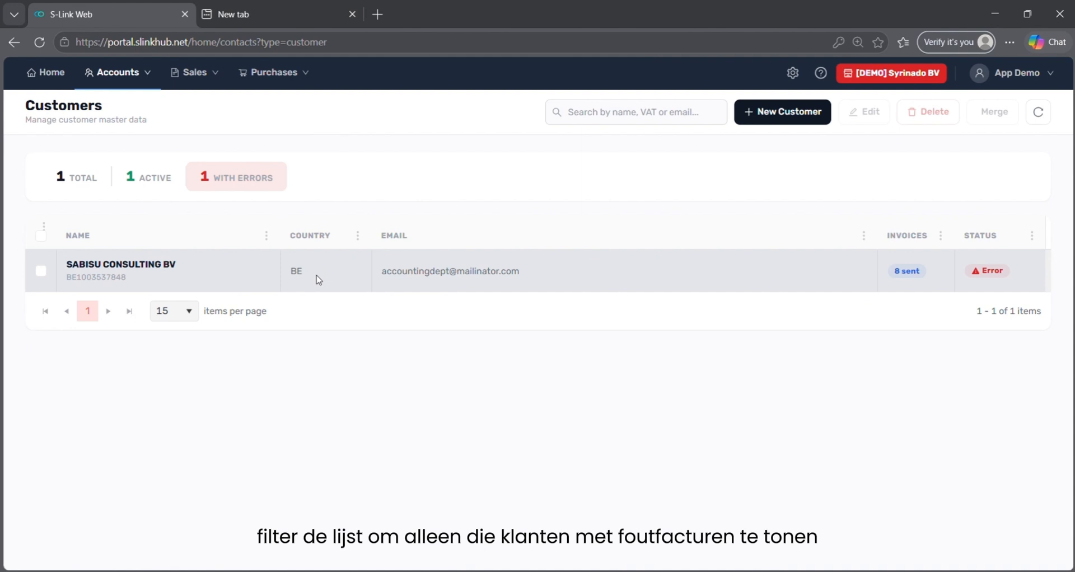
{"action": "left_click", "coordinate": [981, 272]}
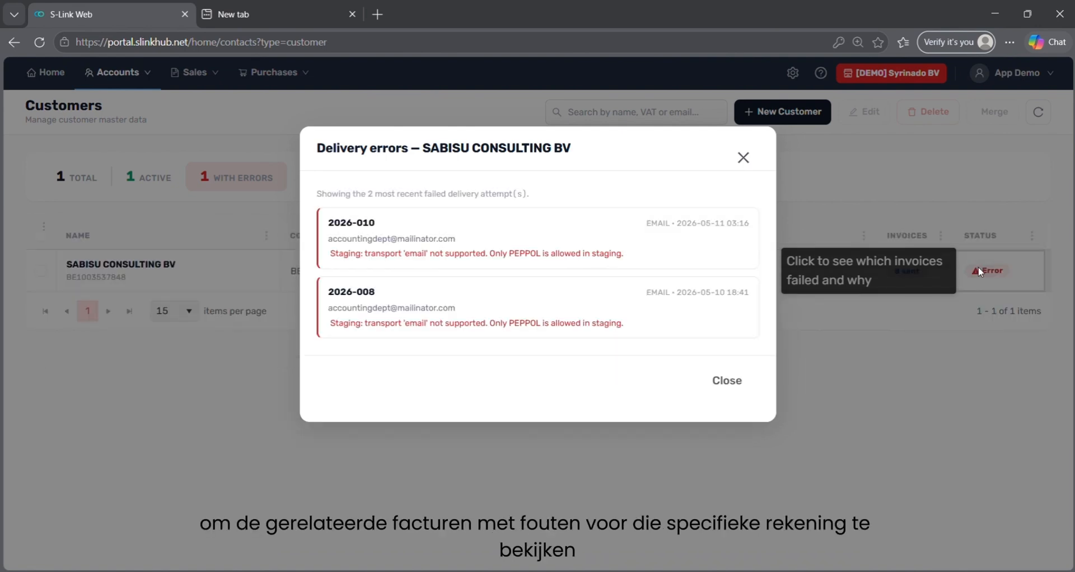
{"action": "left_click", "coordinate": [743, 158]}
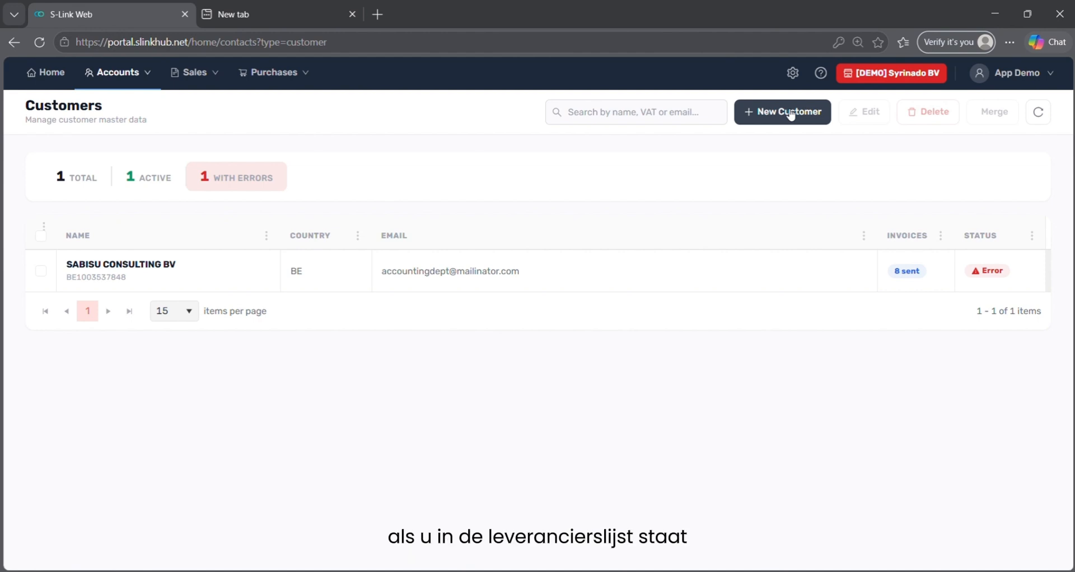
Start a new customer and fill its company details from a pasted VAT ID lookup.
{"action": "left_click", "coordinate": [790, 113]}
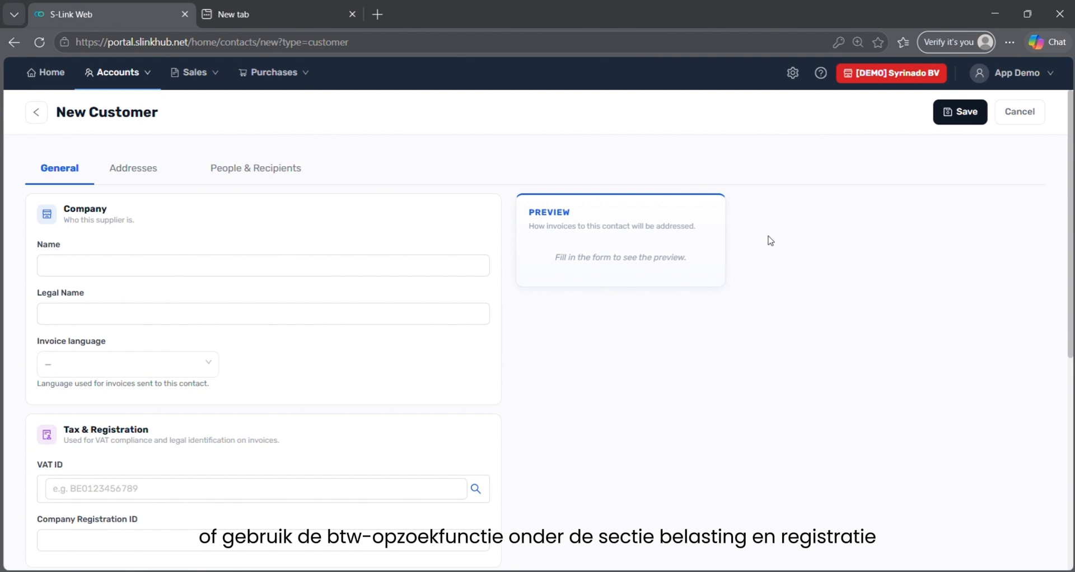
{"action": "scroll", "coordinate": [737, 298], "scroll_direction": "down", "scroll_amount": 1}
{"action": "scroll", "coordinate": [737, 298], "scroll_direction": "down", "scroll_amount": 2}
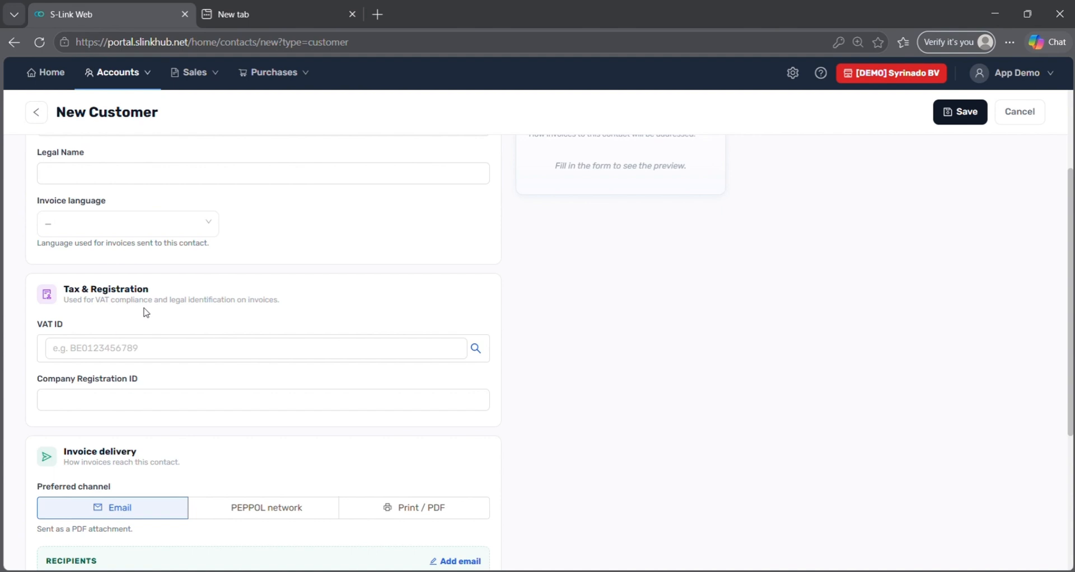
{"action": "left_click", "coordinate": [119, 343]}
{"action": "key", "text": "ctrl+v"}
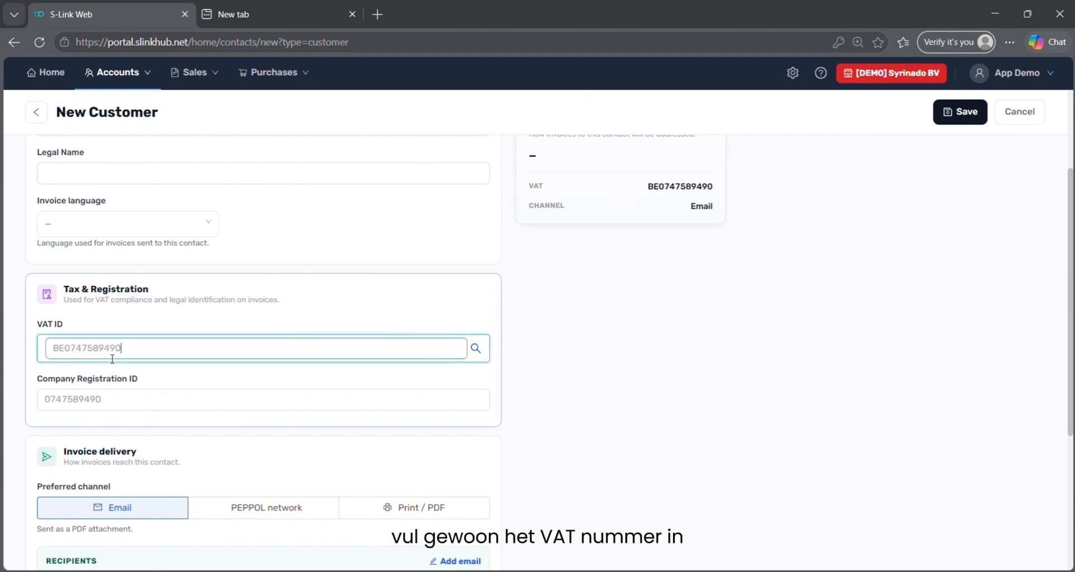
{"action": "left_click", "coordinate": [475, 349]}
{"action": "left_click", "coordinate": [474, 351]}
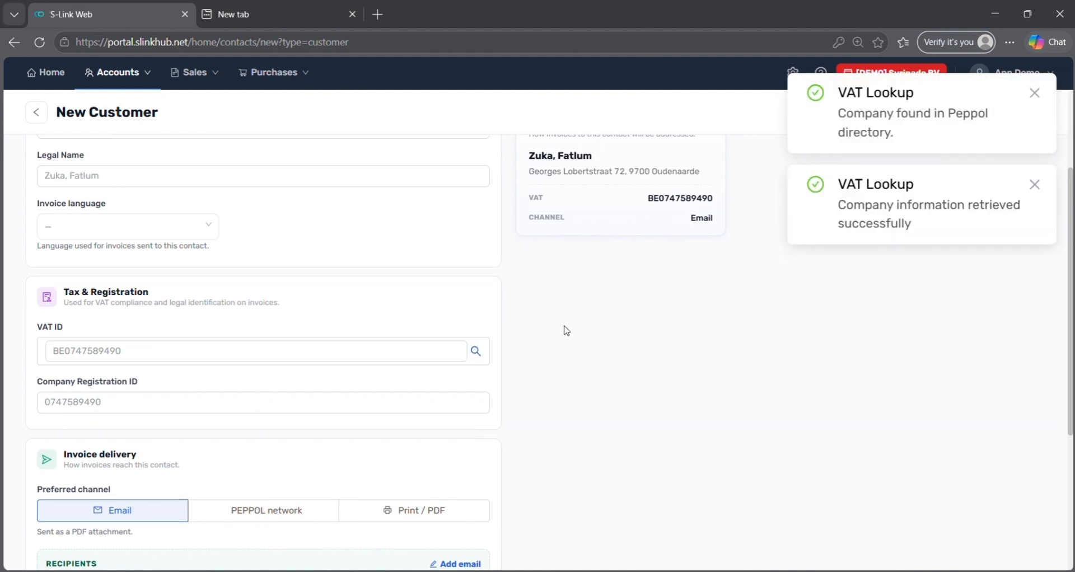
Trim the Name to the surname and copy it into Legal Name.
{"action": "scroll", "coordinate": [565, 330], "scroll_direction": "up", "scroll_amount": 2}
{"action": "left_click", "coordinate": [93, 261]}
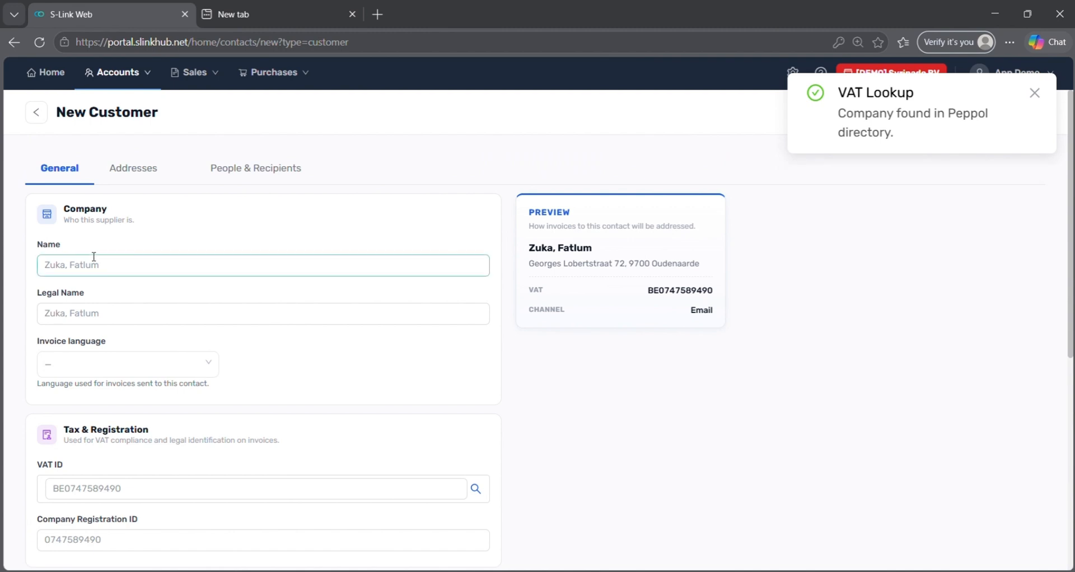
{"action": "double_click", "coordinate": [93, 264]}
{"action": "key", "text": "BackSpace"}
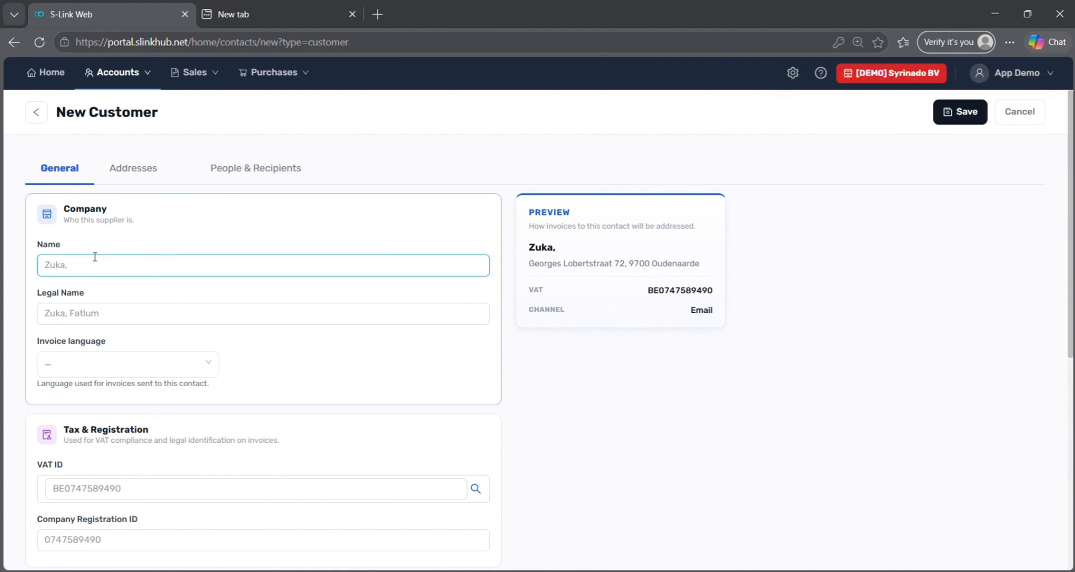
{"action": "key", "text": "BackSpace"}
{"action": "key", "text": "ctrl+a"}
{"action": "key", "text": "ctrl+c"}
{"action": "key", "text": "Tab"}
{"action": "key", "text": "ctrl+v"}
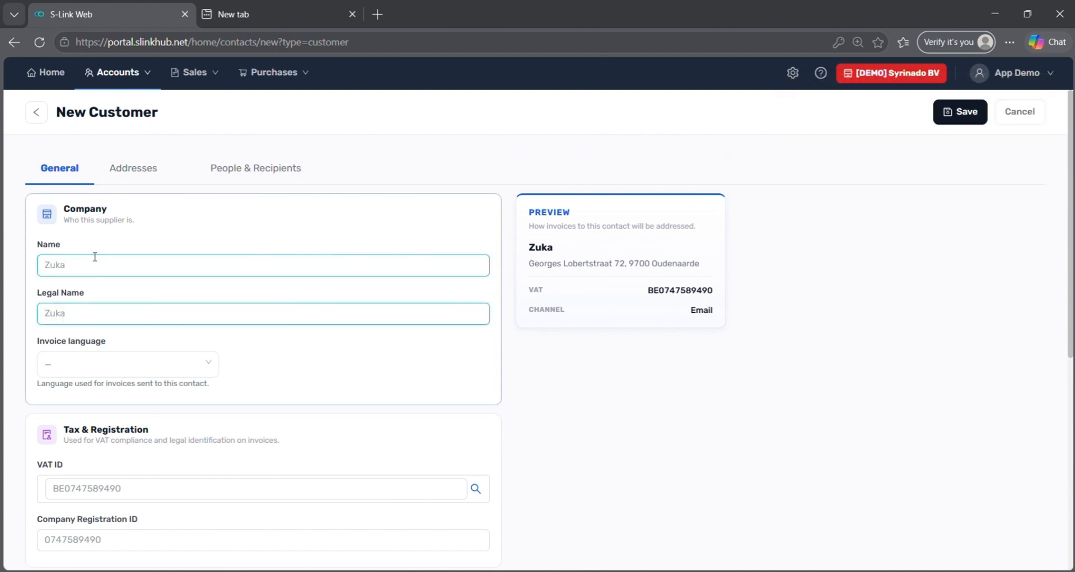
{"action": "scroll", "coordinate": [94, 256], "scroll_direction": "down", "scroll_amount": 6}
{"action": "scroll", "coordinate": [94, 256], "scroll_direction": "up", "scroll_amount": 5}
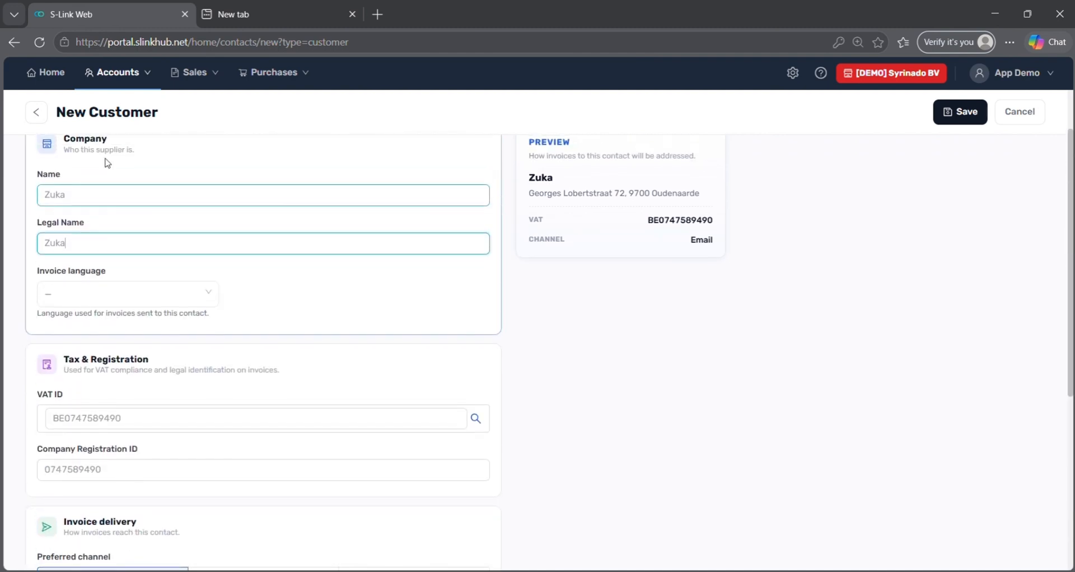
{"action": "scroll", "coordinate": [107, 163], "scroll_direction": "up", "scroll_amount": 2}
Review the Addresses and People & Recipients tabs, discard a draft contact point, then save.
{"action": "left_click", "coordinate": [118, 179]}
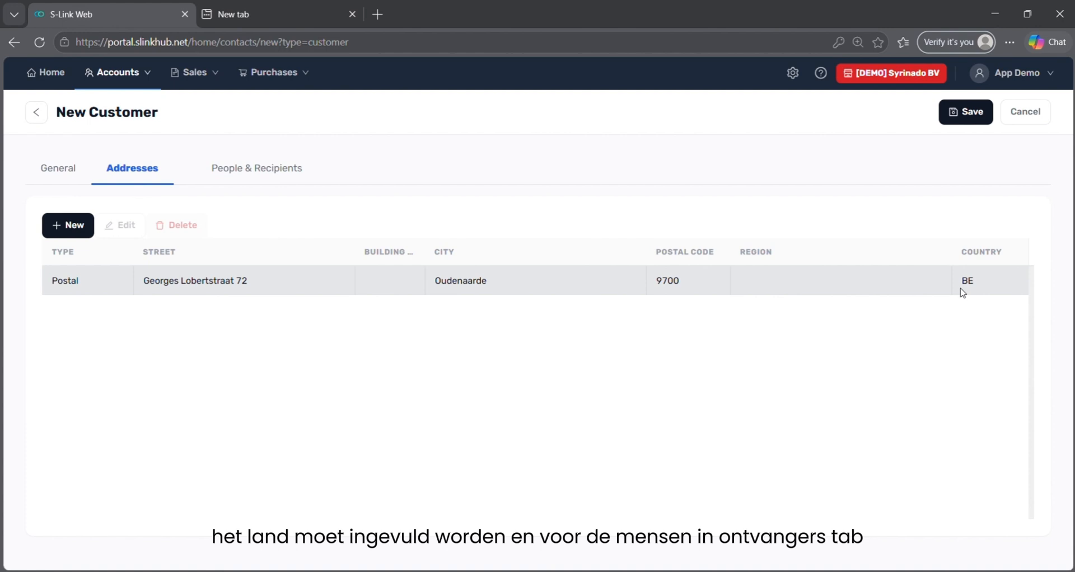
{"action": "left_click", "coordinate": [256, 178]}
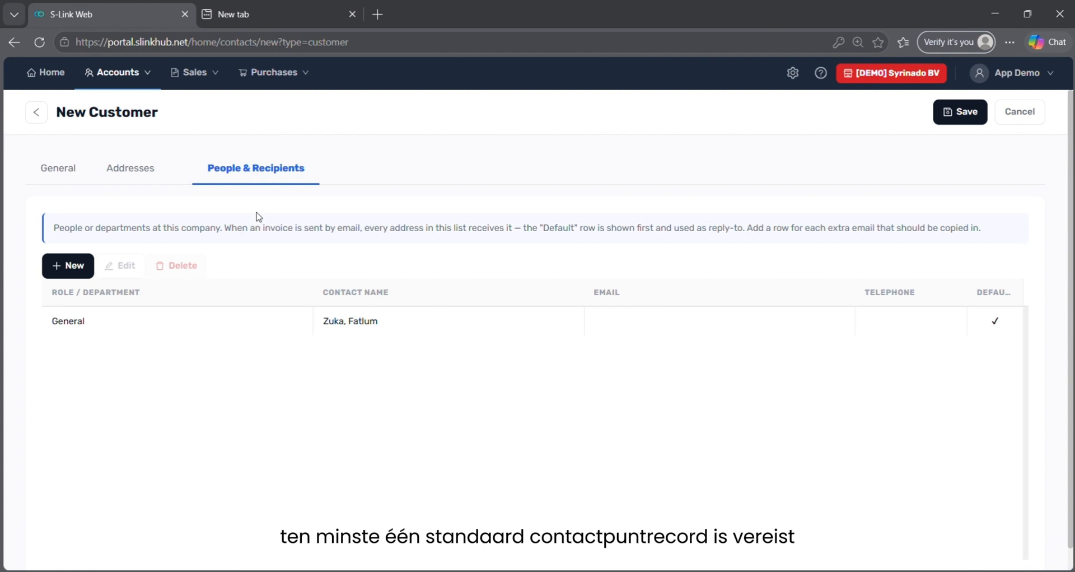
{"action": "left_click", "coordinate": [59, 265]}
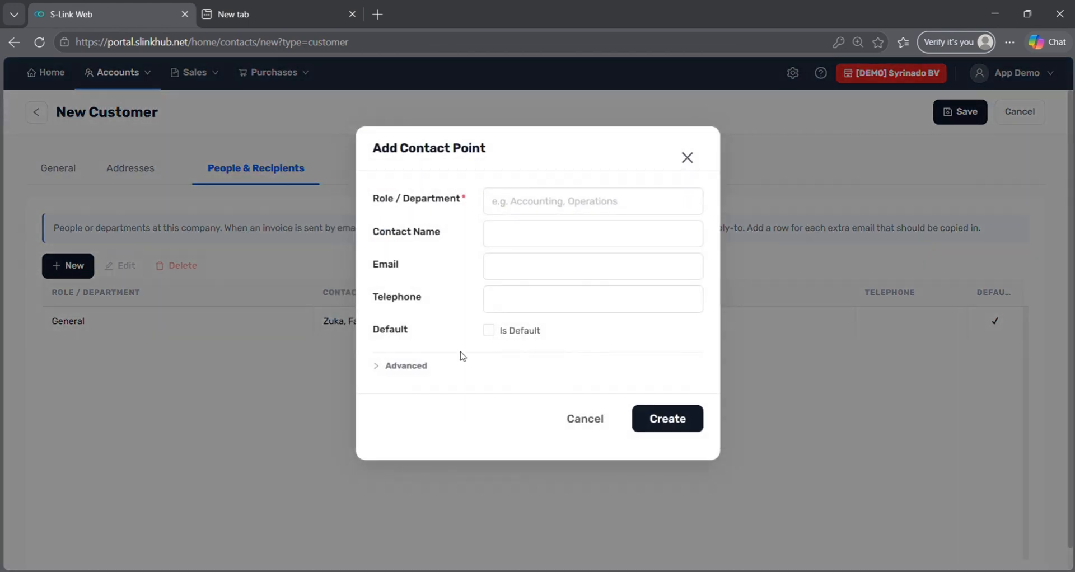
{"action": "left_click", "coordinate": [502, 309]}
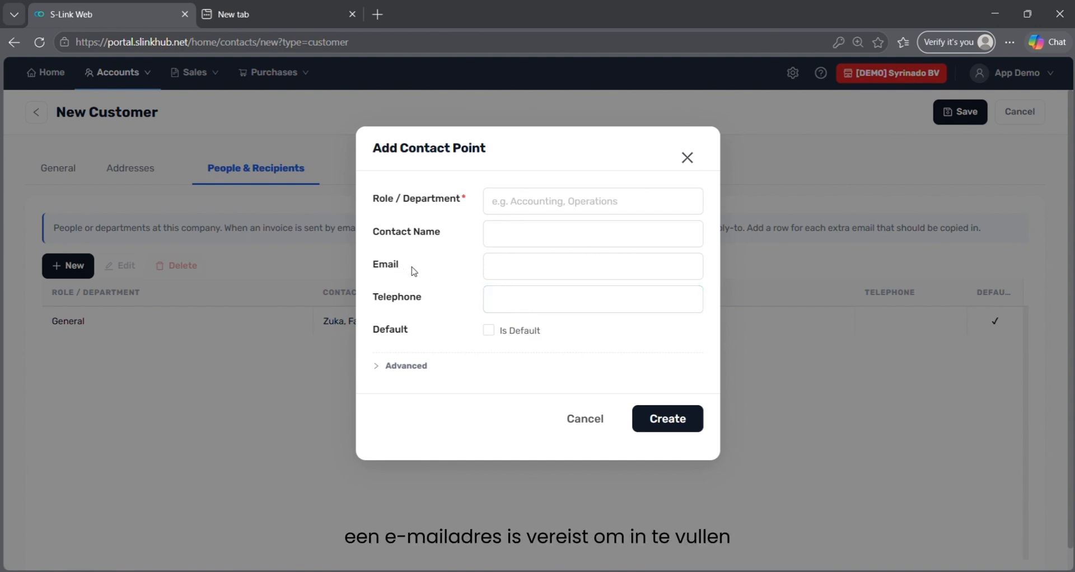
{"action": "left_click", "coordinate": [380, 380]}
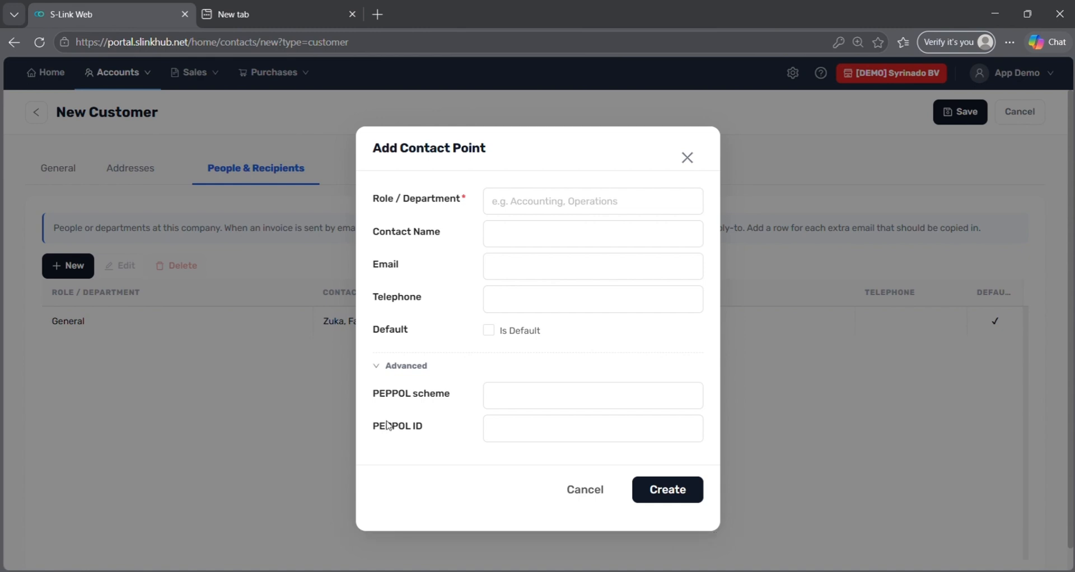
{"action": "left_click", "coordinate": [584, 489]}
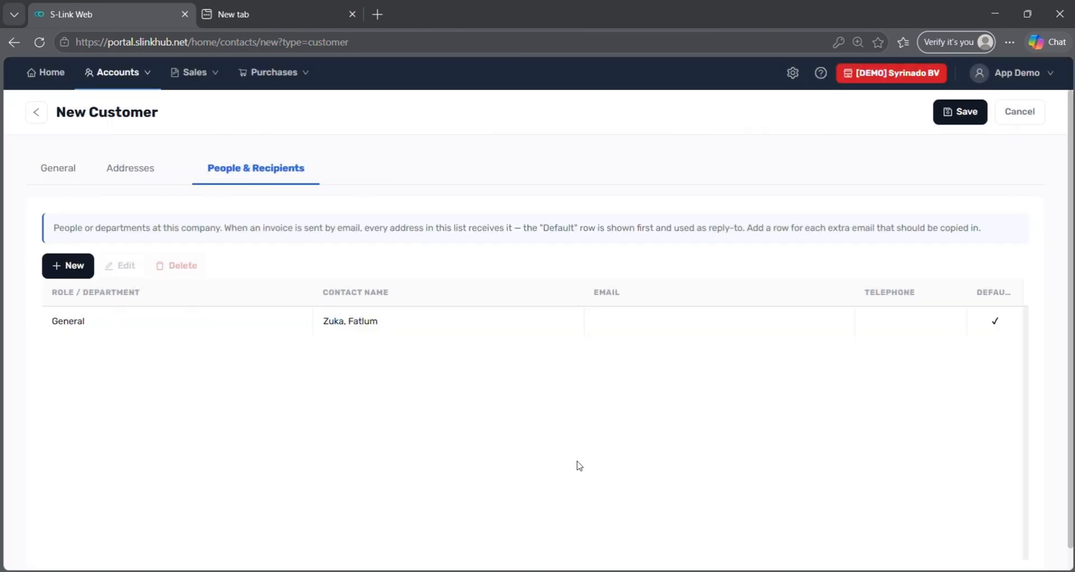
{"action": "left_click", "coordinate": [952, 116]}
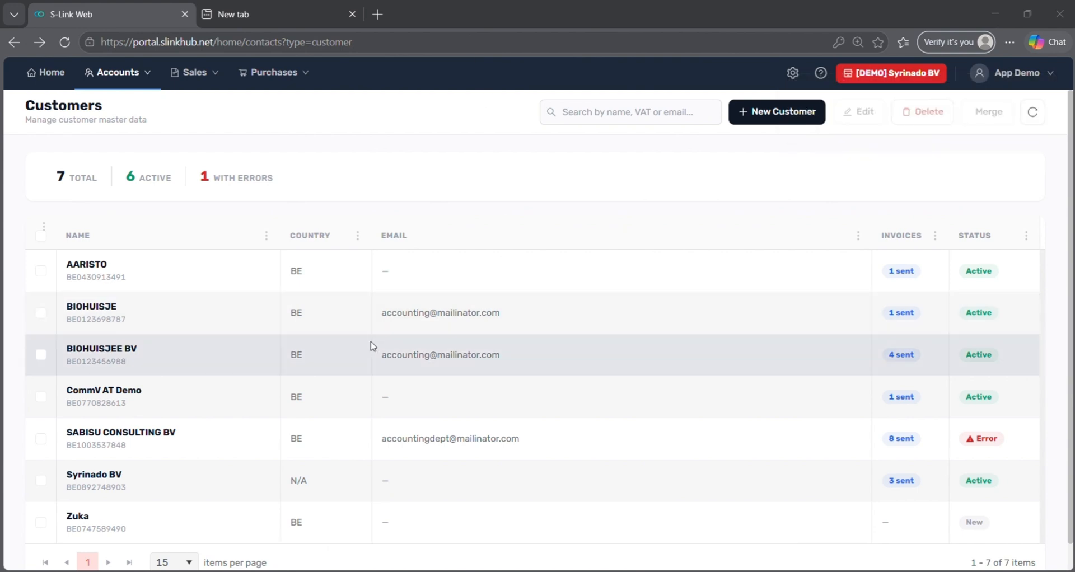
Check the newly added customer in the Customers list.
{"action": "scroll", "coordinate": [372, 345], "scroll_direction": "down", "scroll_amount": 1}
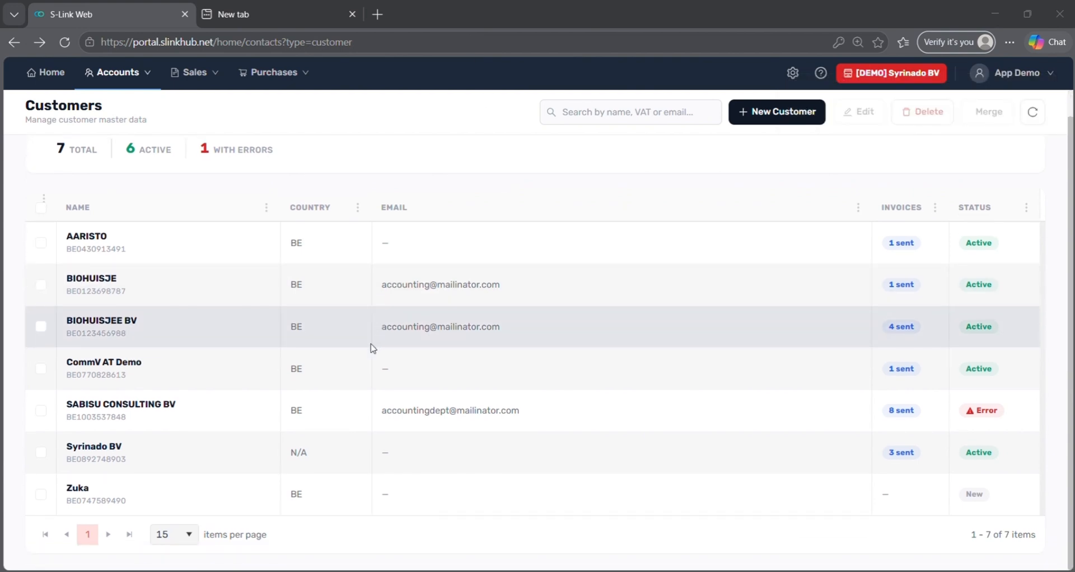
{"action": "left_click", "coordinate": [339, 497]}
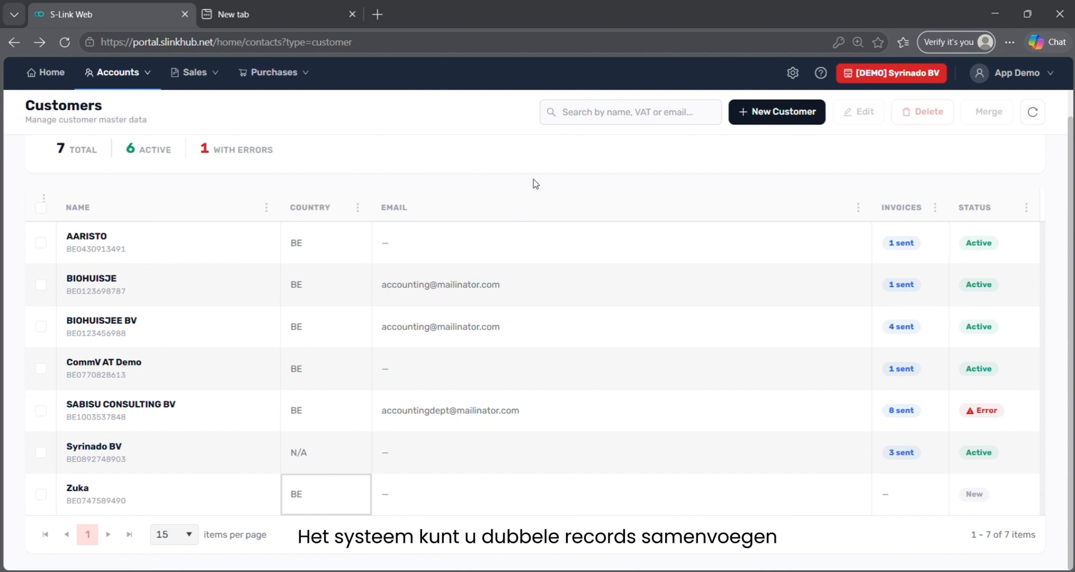
{"action": "scroll", "coordinate": [536, 183], "scroll_direction": "up", "scroll_amount": 1}
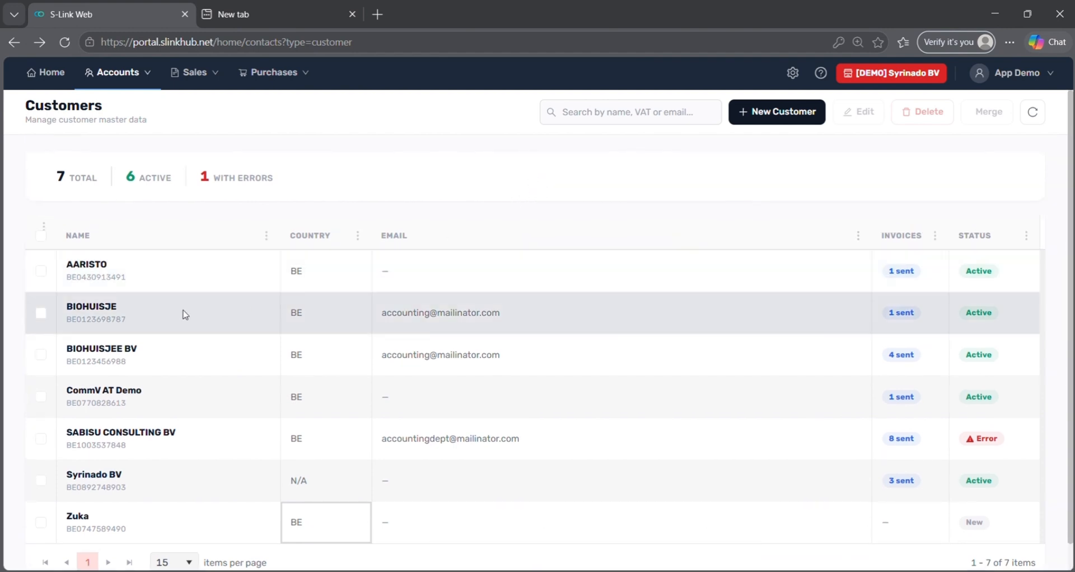
Merge BIOHUISJE into BIOHUISJEE BV, keeping BIOHUISJEE BV.
{"action": "left_click", "coordinate": [38, 317]}
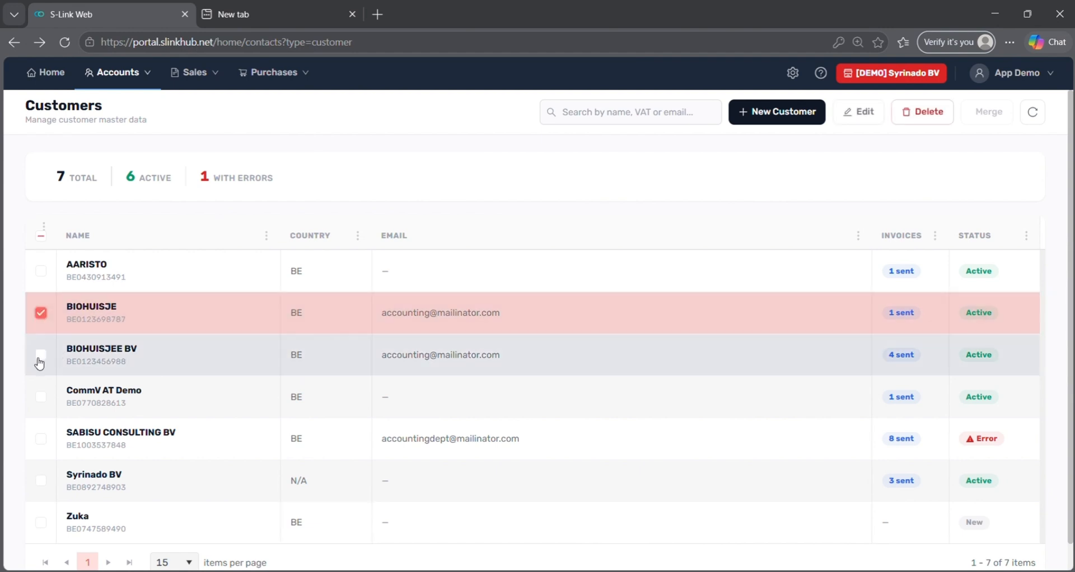
{"action": "left_click", "coordinate": [39, 358]}
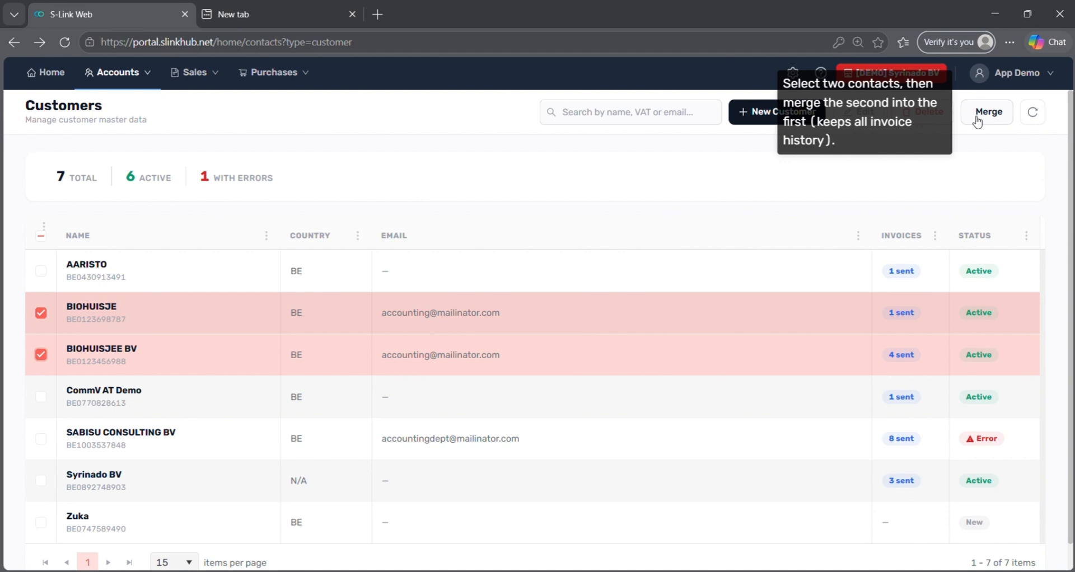
{"action": "left_click", "coordinate": [977, 117]}
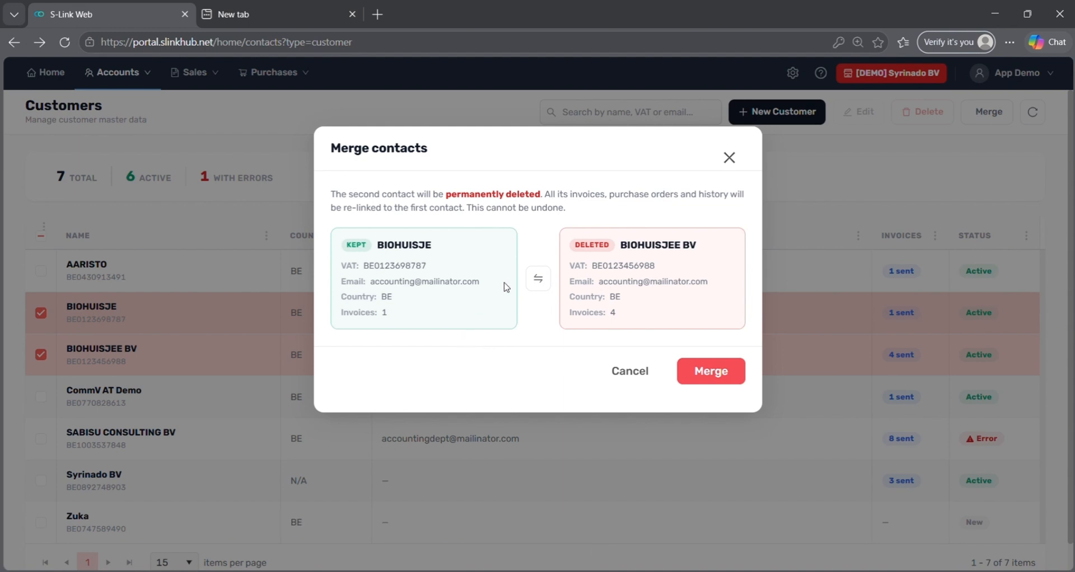
{"action": "left_click", "coordinate": [538, 283]}
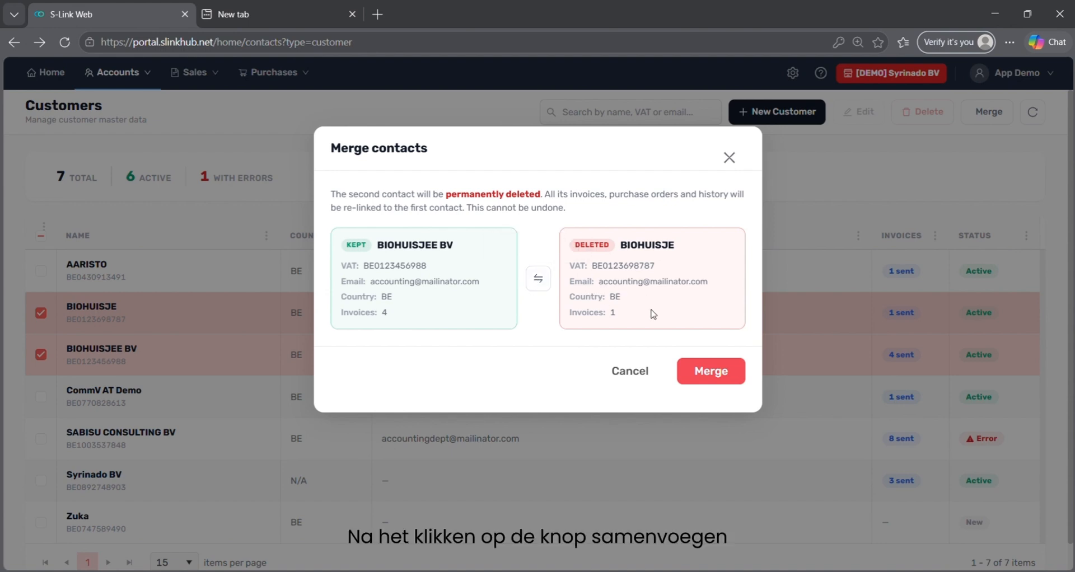
{"action": "left_click", "coordinate": [739, 376]}
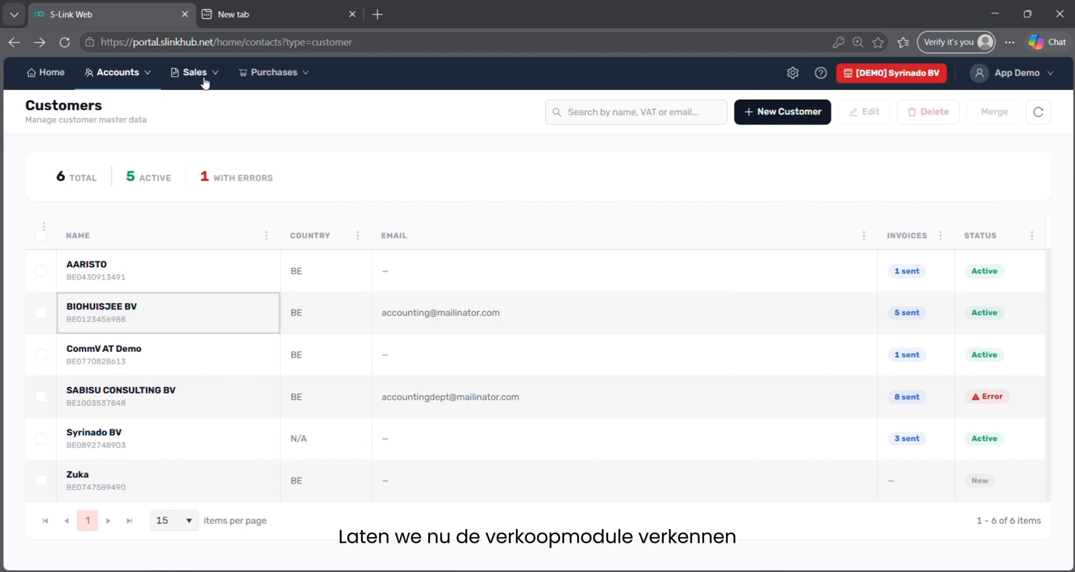
Open Sales > Invoicing and look at the Last 6 Months period filter, leaving it unchanged.
{"action": "left_click", "coordinate": [205, 82]}
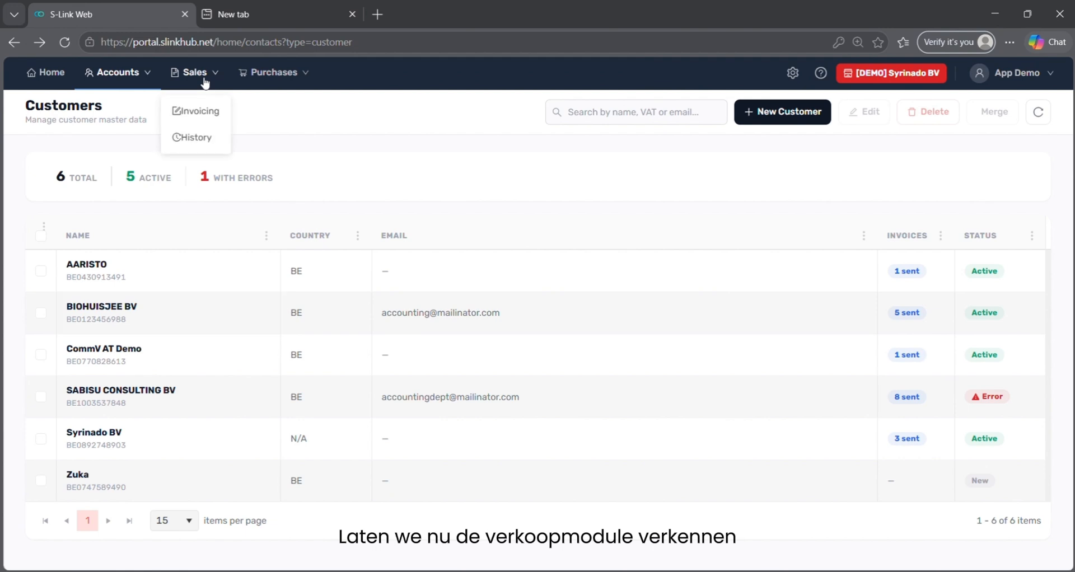
{"action": "left_click", "coordinate": [205, 121]}
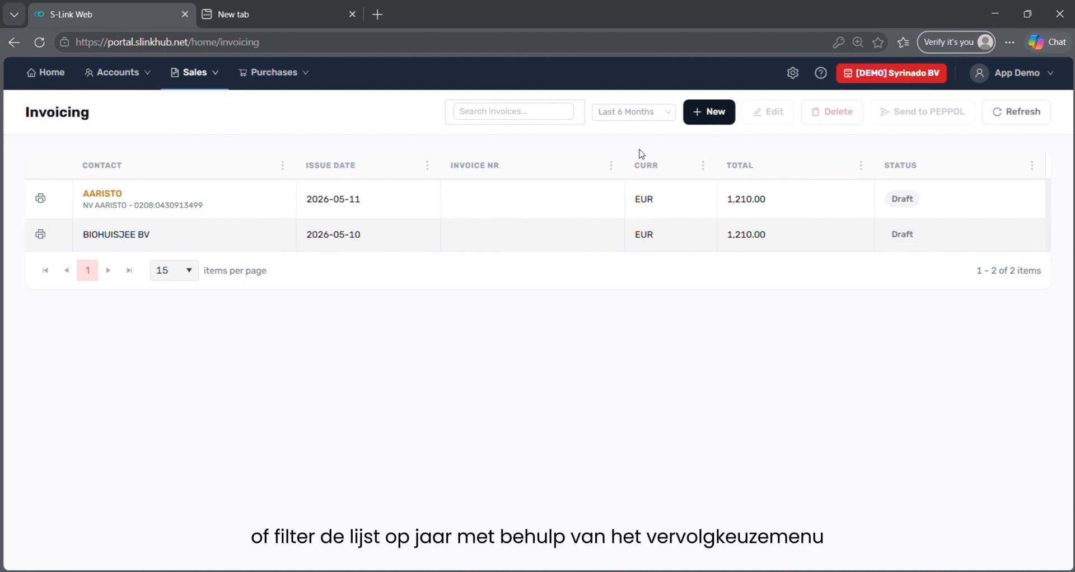
{"action": "left_click", "coordinate": [642, 116]}
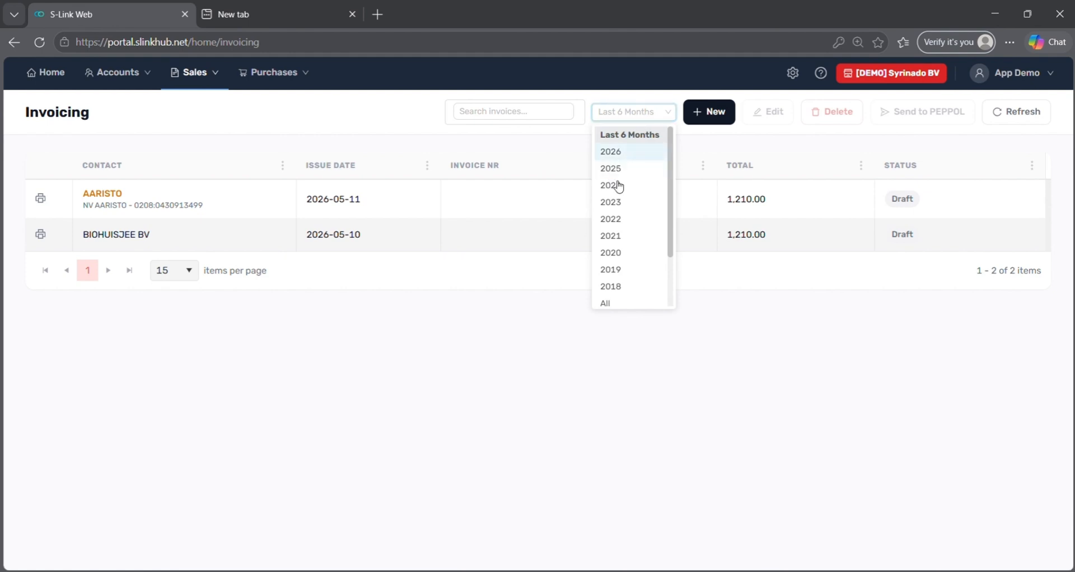
{"action": "left_click", "coordinate": [404, 140]}
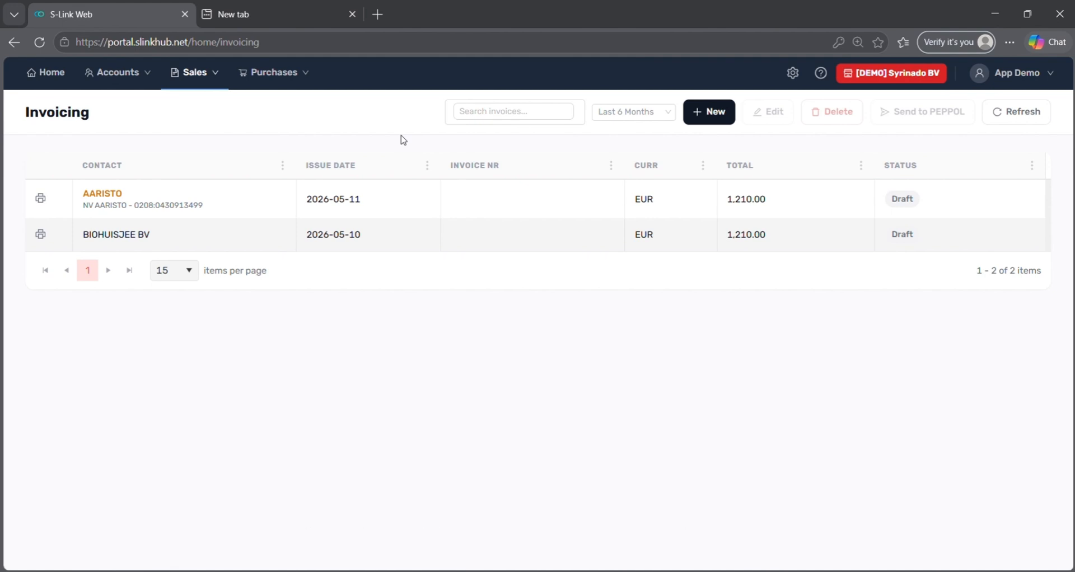
Generate a new invoice with AI from 'Sabisu customer, 5 hours consultancy, 10 EUR rate 21% VA'.
{"action": "left_click", "coordinate": [717, 112]}
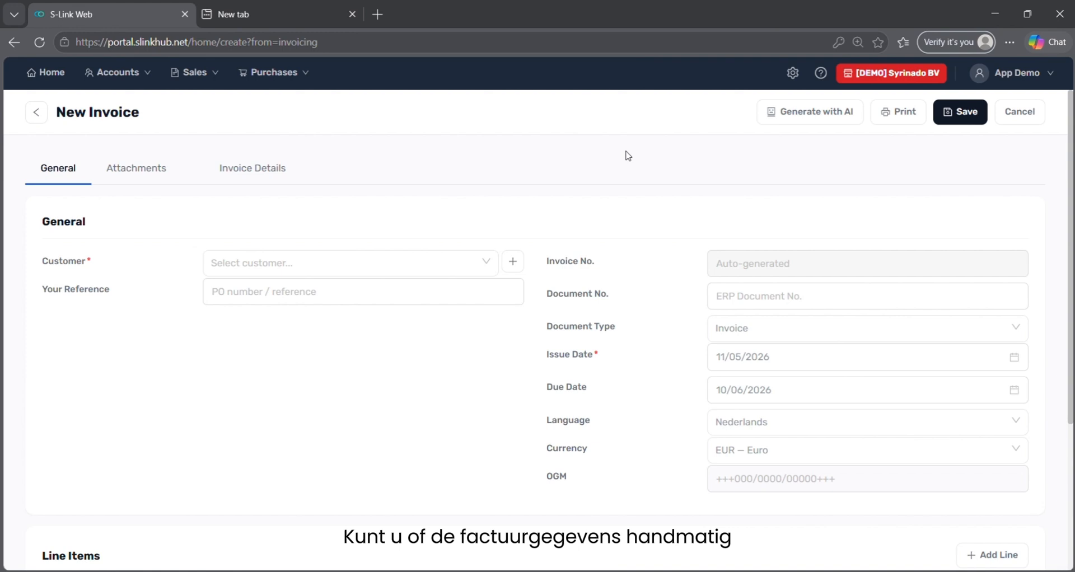
{"action": "left_click", "coordinate": [833, 114]}
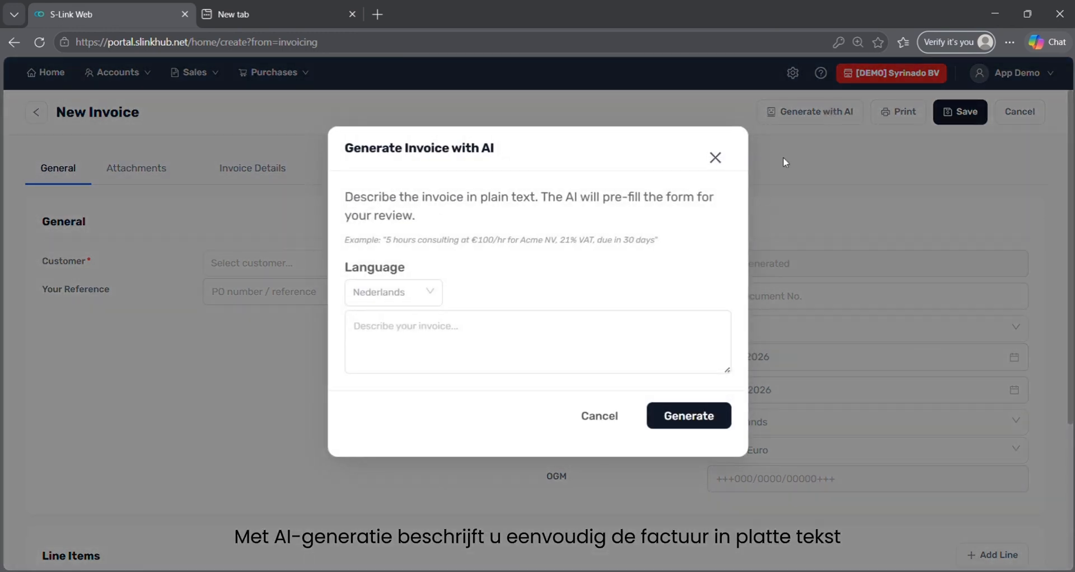
{"action": "left_click", "coordinate": [622, 351]}
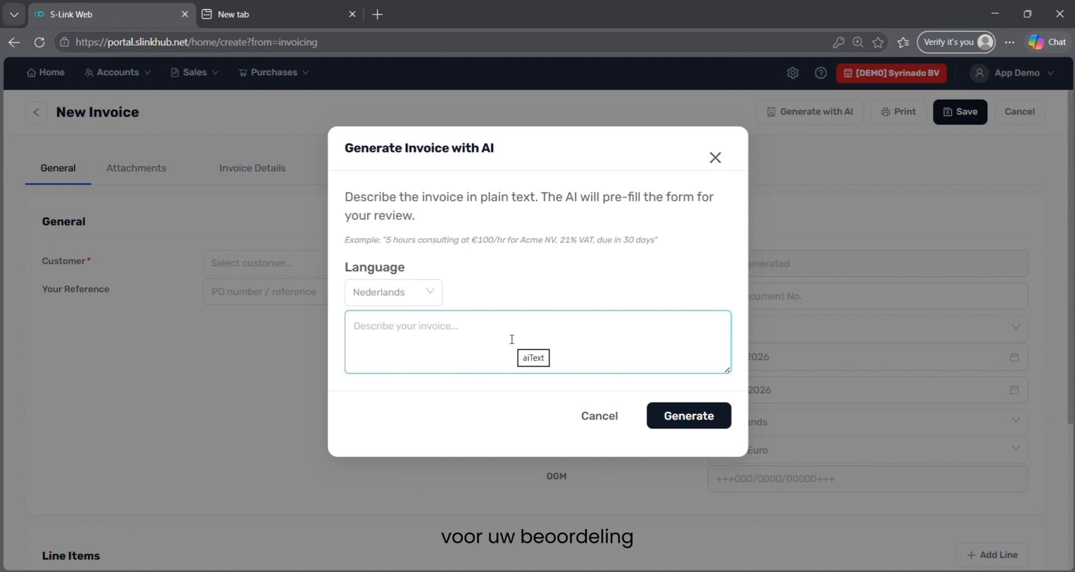
{"action": "type", "text": "sALES"}
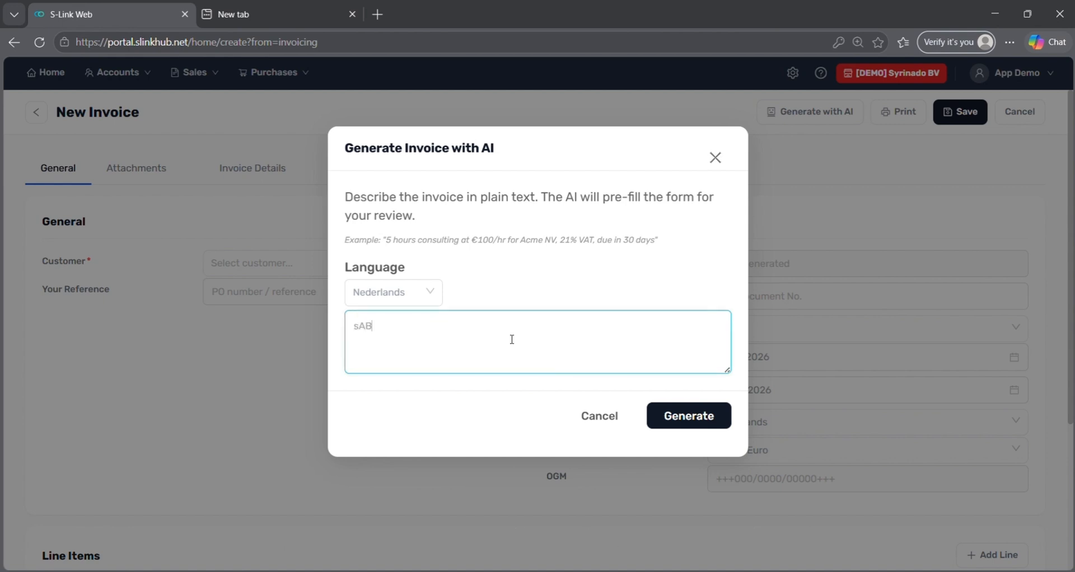
{"action": "key", "text": "BackSpace"}
{"action": "key", "text": "BackSpace"}
{"action": "key", "text": "BackSpace"}
{"action": "key", "text": "ctrl+a"}
{"action": "type", "text": "Sabisu customer, 5 hou"}
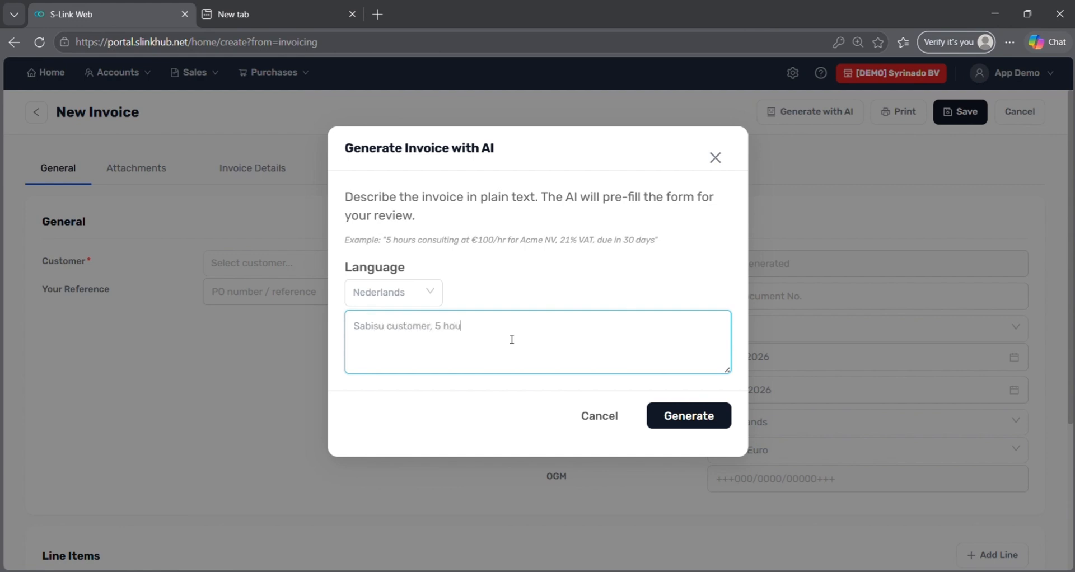
{"action": "type", "text": "rs consultancy, 10 EUR rate 21% VAT"}
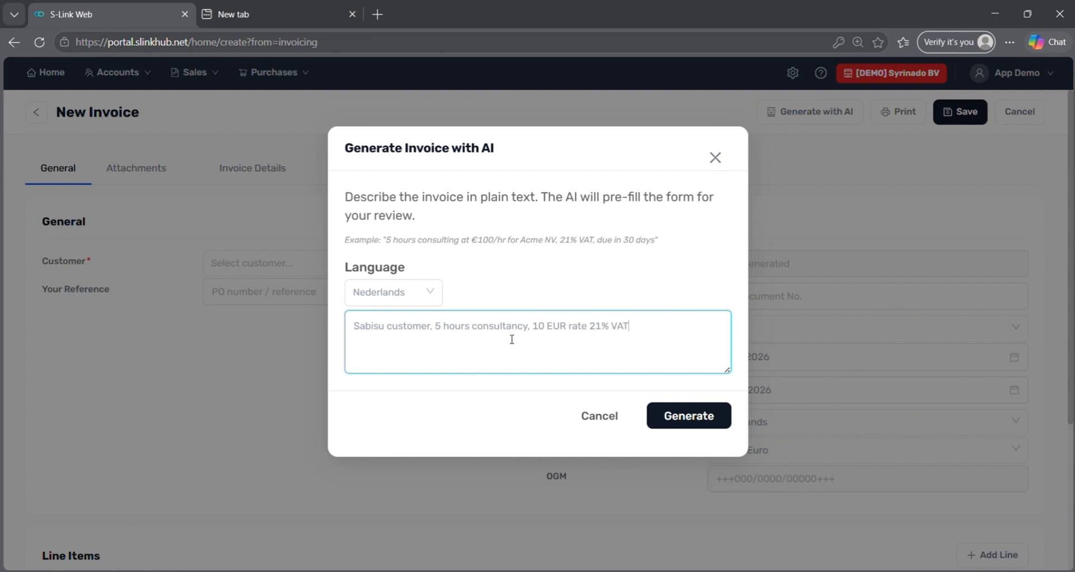
{"action": "left_click", "coordinate": [688, 417]}
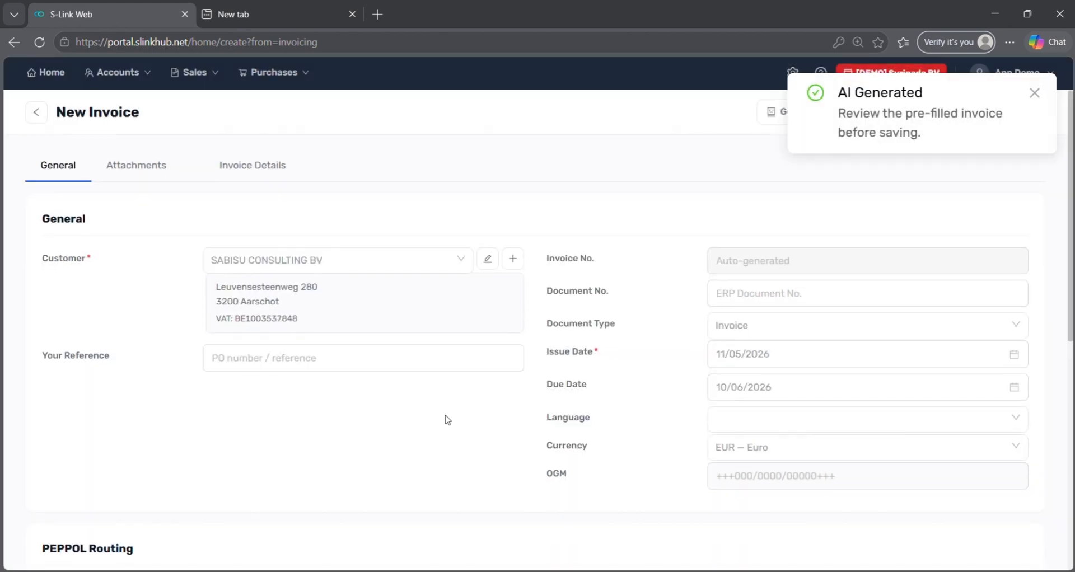
{"action": "scroll", "coordinate": [447, 420], "scroll_direction": "down", "scroll_amount": 5}
{"action": "scroll", "coordinate": [446, 421], "scroll_direction": "down", "scroll_amount": 3}
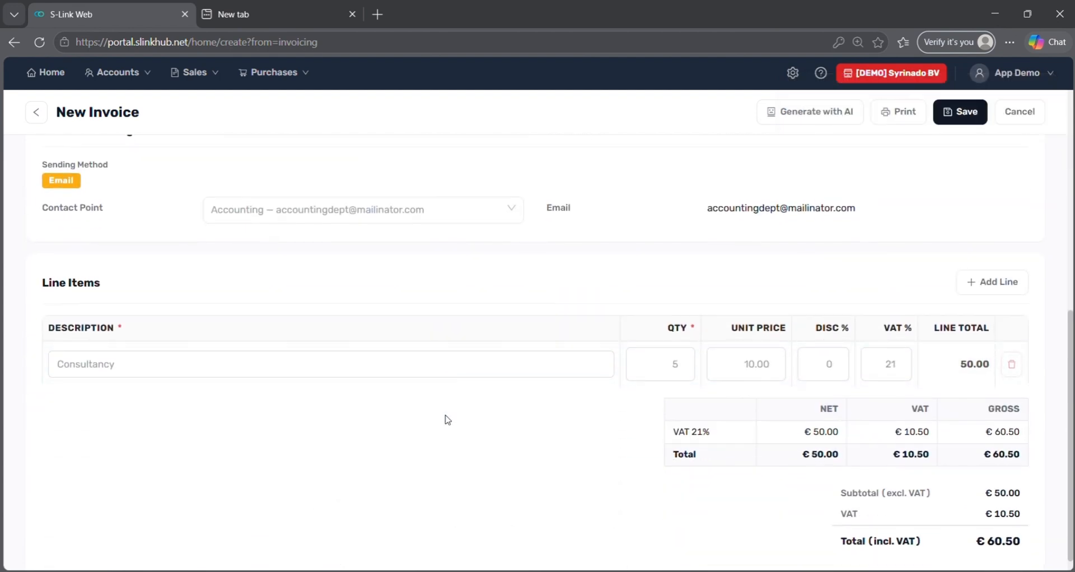
{"action": "scroll", "coordinate": [445, 418], "scroll_direction": "up", "scroll_amount": 4}
{"action": "left_click", "coordinate": [383, 431]}
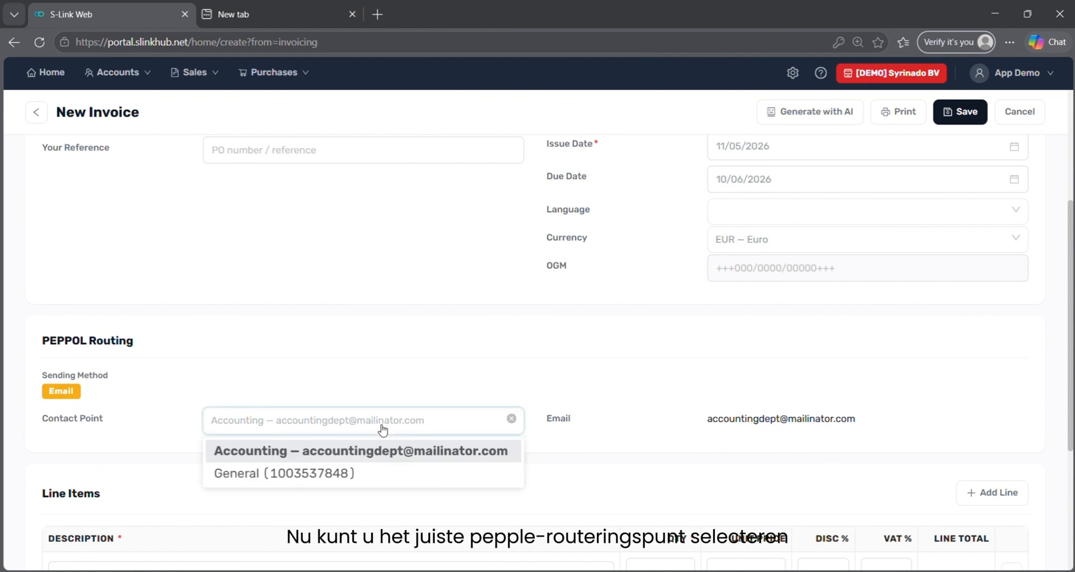
{"action": "left_click", "coordinate": [367, 475]}
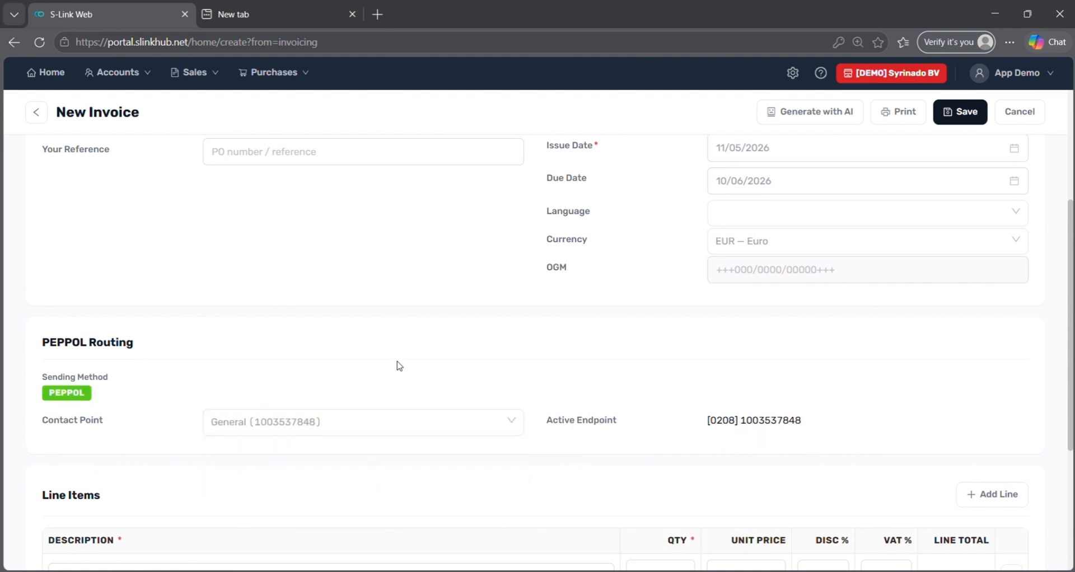
{"action": "scroll", "coordinate": [399, 367], "scroll_direction": "up", "scroll_amount": 4}
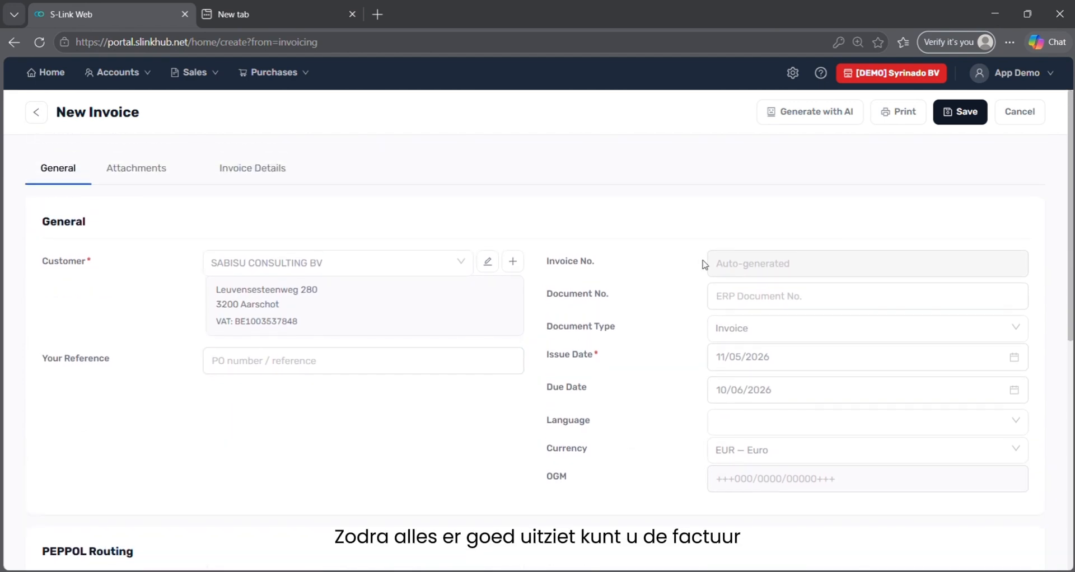
Save the invoice as a draft and return to the Invoicing list.
{"action": "left_click", "coordinate": [966, 113]}
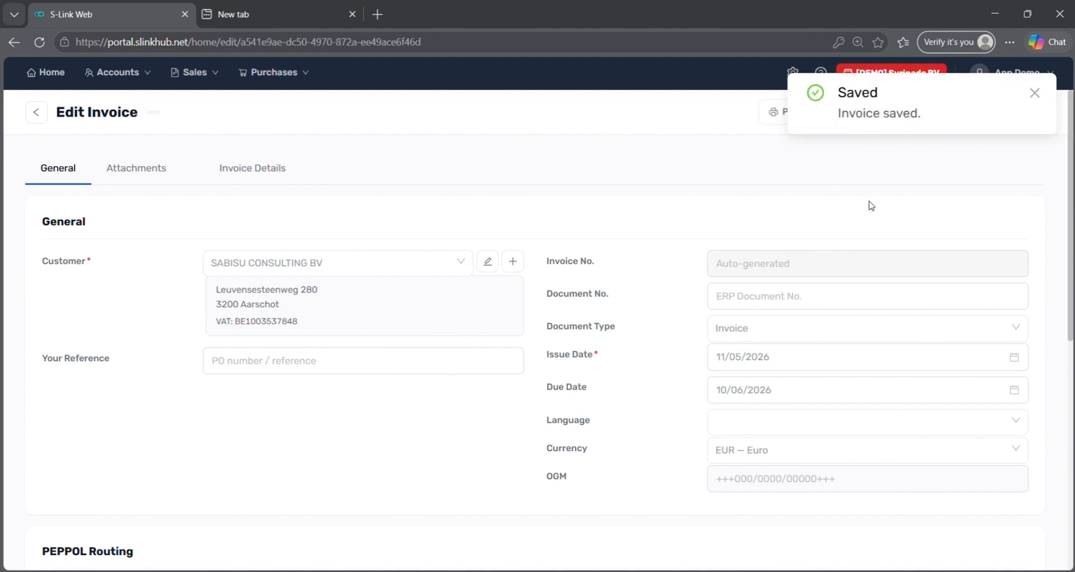
{"action": "left_click", "coordinate": [1034, 93]}
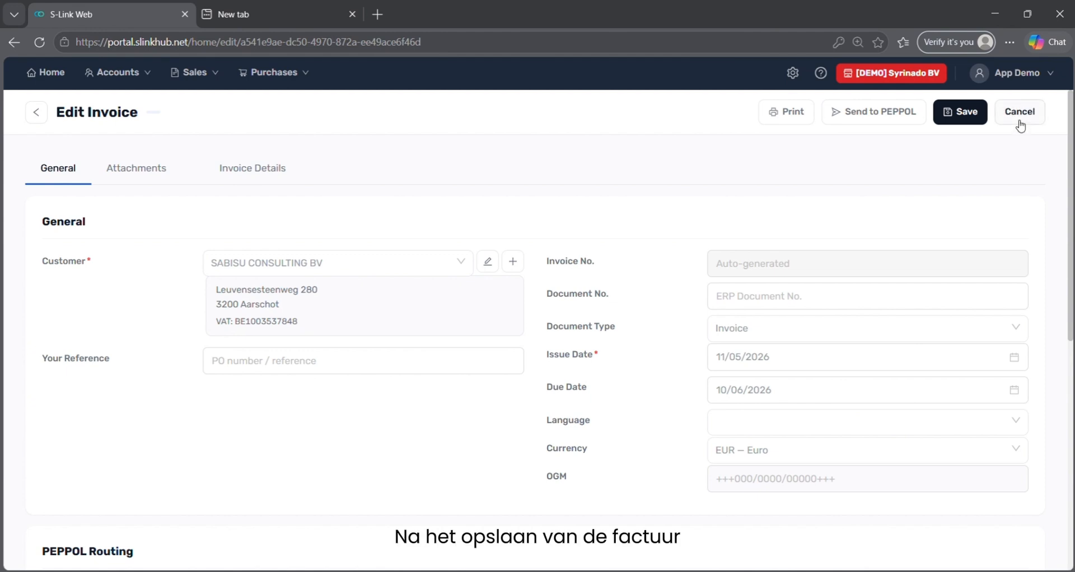
{"action": "left_click", "coordinate": [1021, 122]}
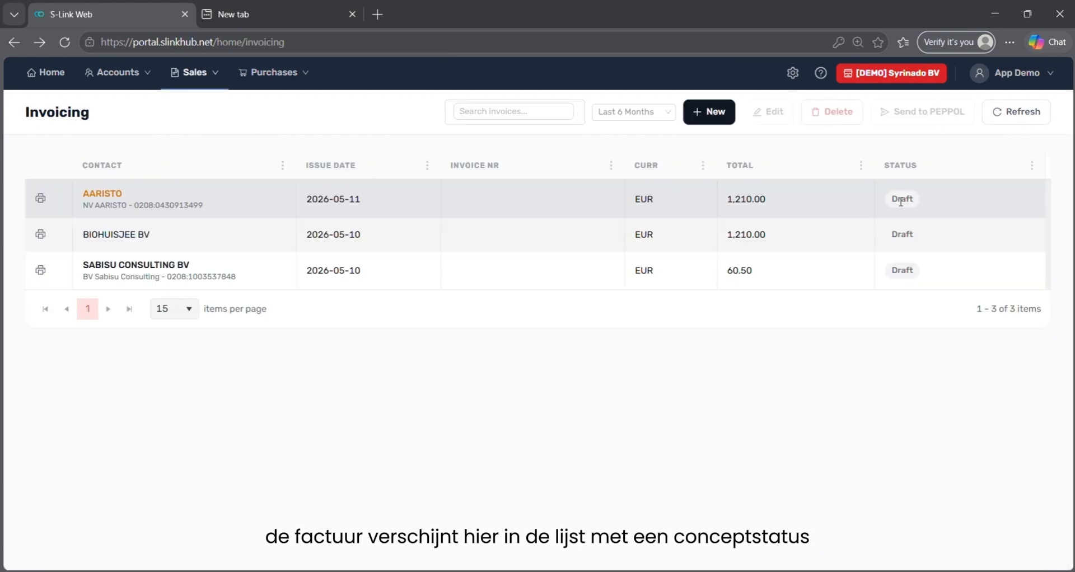
Reopen the SABISU CONSULTING BV 60.50 EUR draft for editing.
{"action": "left_click", "coordinate": [540, 267]}
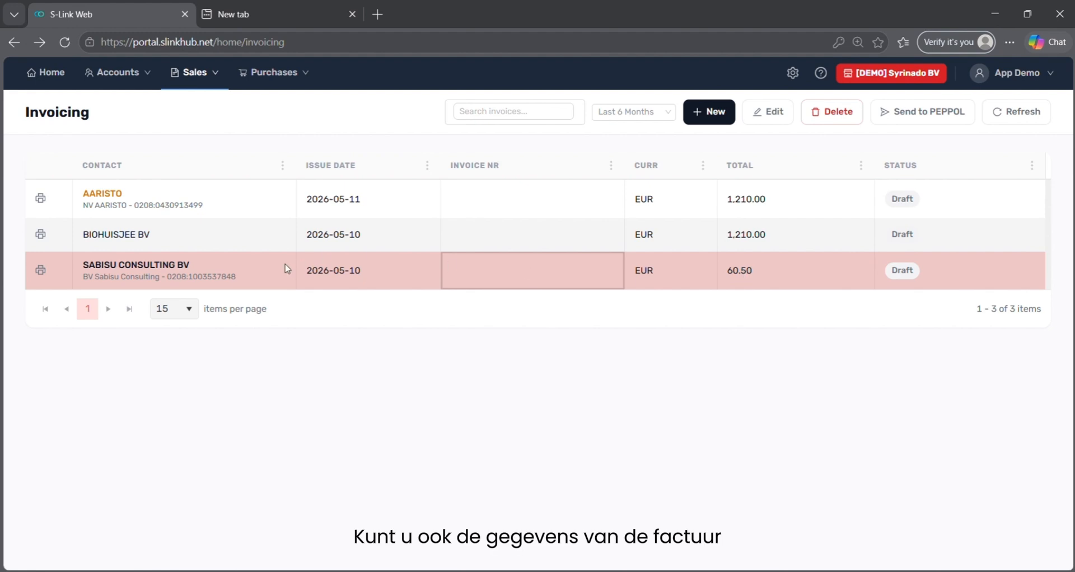
{"action": "left_click", "coordinate": [256, 269]}
{"action": "double_click", "coordinate": [256, 269]}
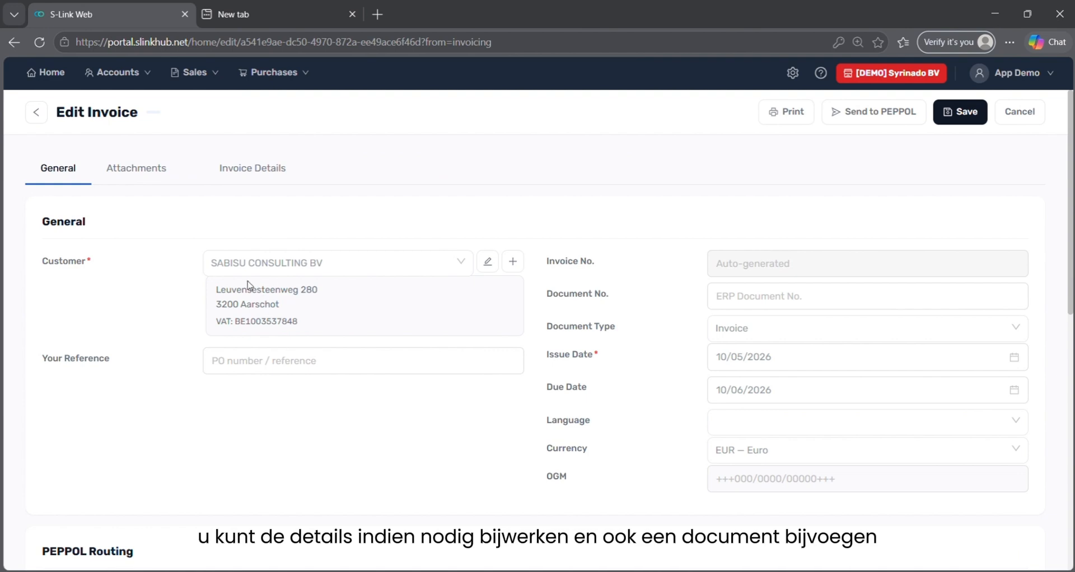
Attach Sales 3.pdf on the invoice's Attachments tab.
{"action": "left_click", "coordinate": [156, 166]}
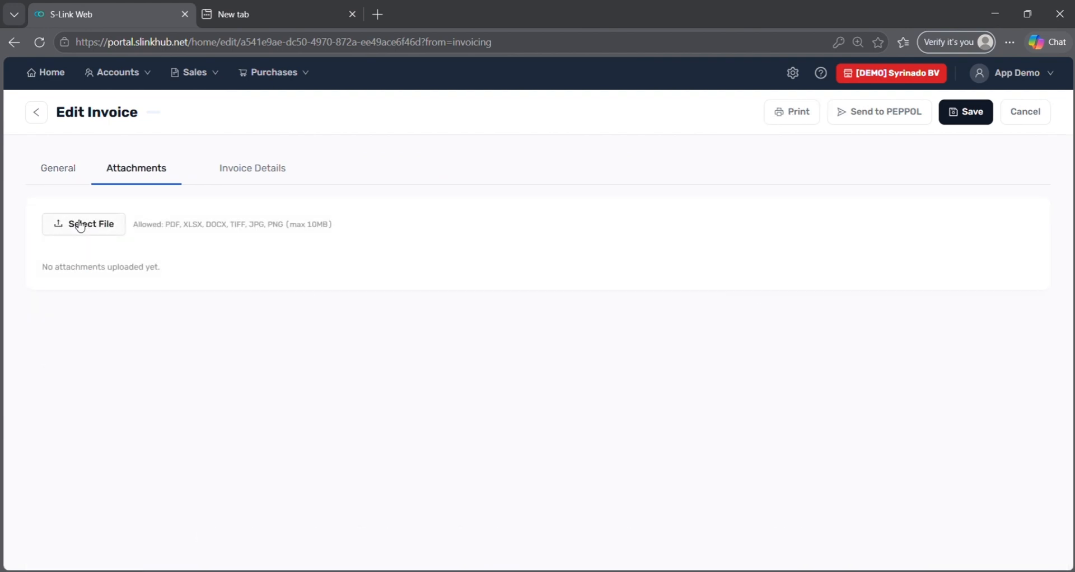
{"action": "left_click", "coordinate": [80, 226]}
{"action": "left_click", "coordinate": [168, 154]}
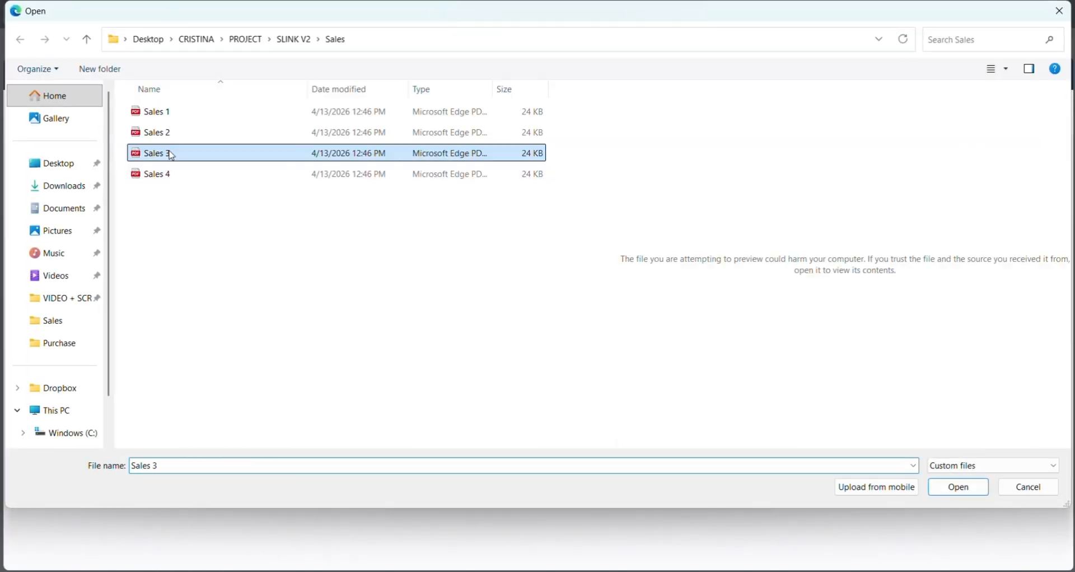
{"action": "left_click", "coordinate": [959, 489]}
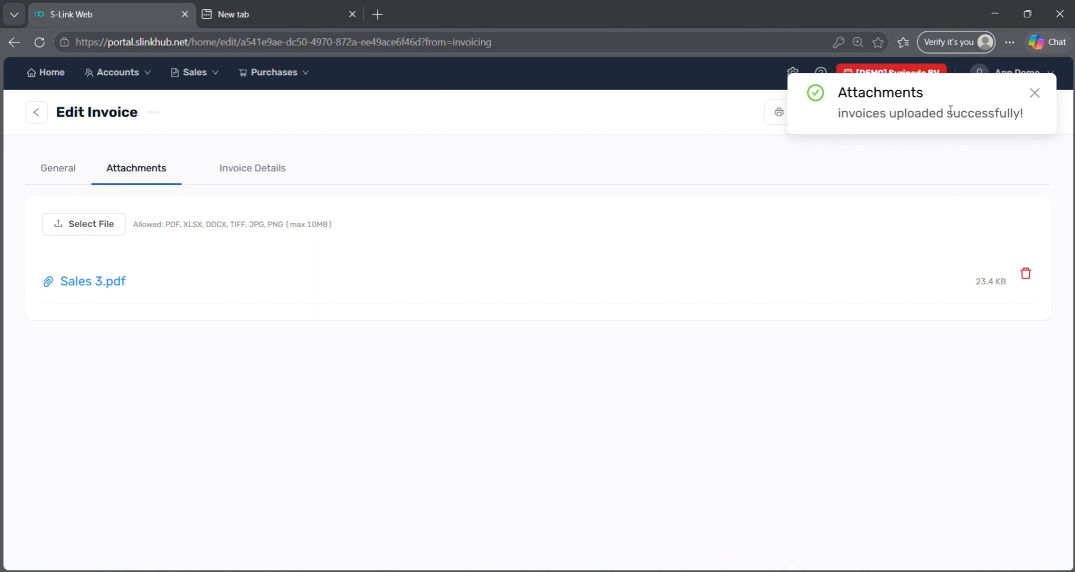
{"action": "left_click", "coordinate": [1035, 93]}
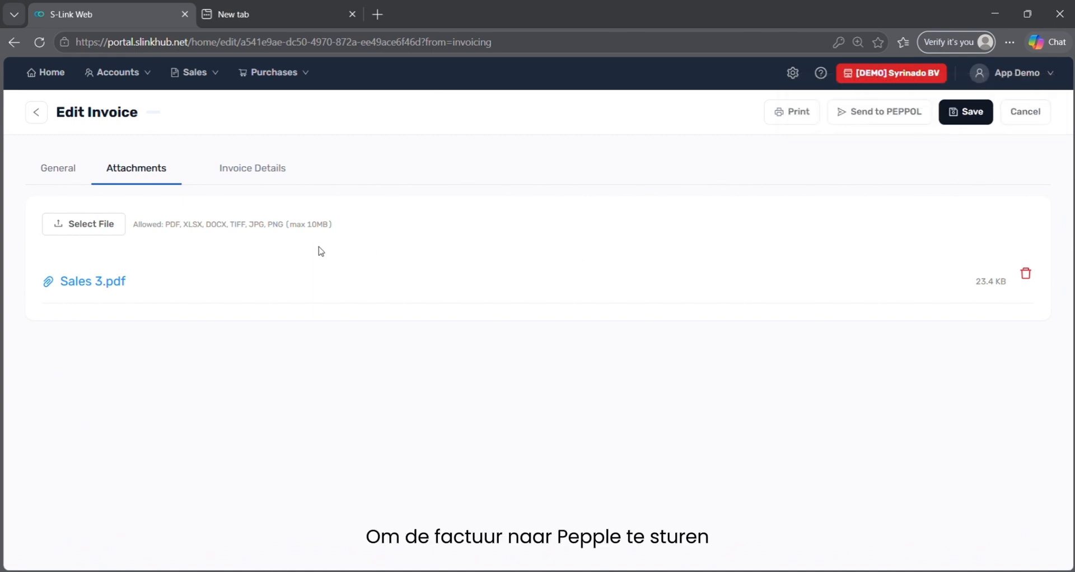
Send the SABISU CONSULTING BV invoice to PEPPOL, confirming in the dialog.
{"action": "left_click", "coordinate": [896, 114]}
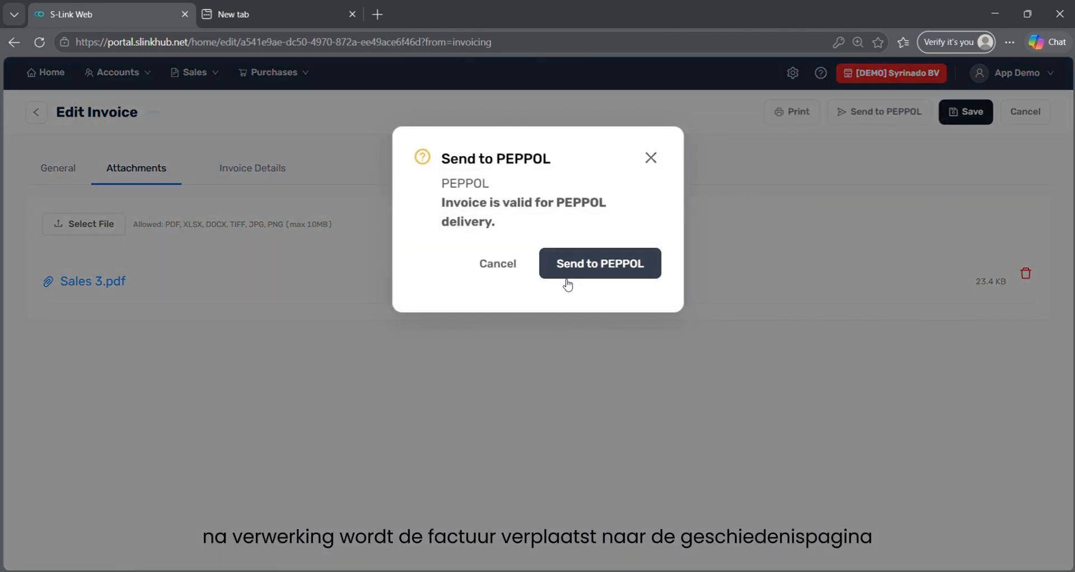
{"action": "left_click", "coordinate": [568, 283]}
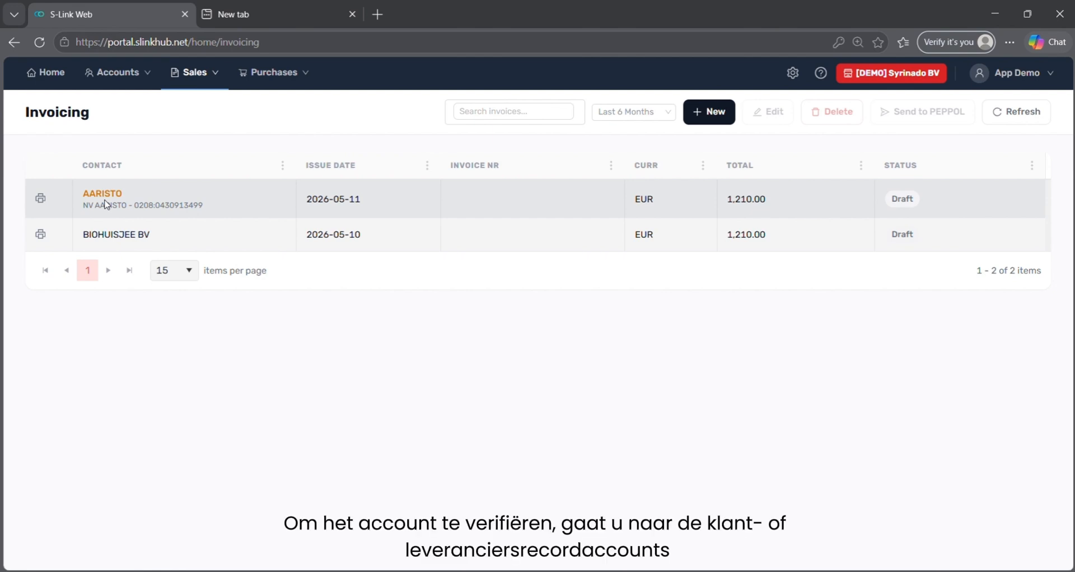
Open customer AARISTO for editing from the Customers list.
{"action": "left_click", "coordinate": [141, 85]}
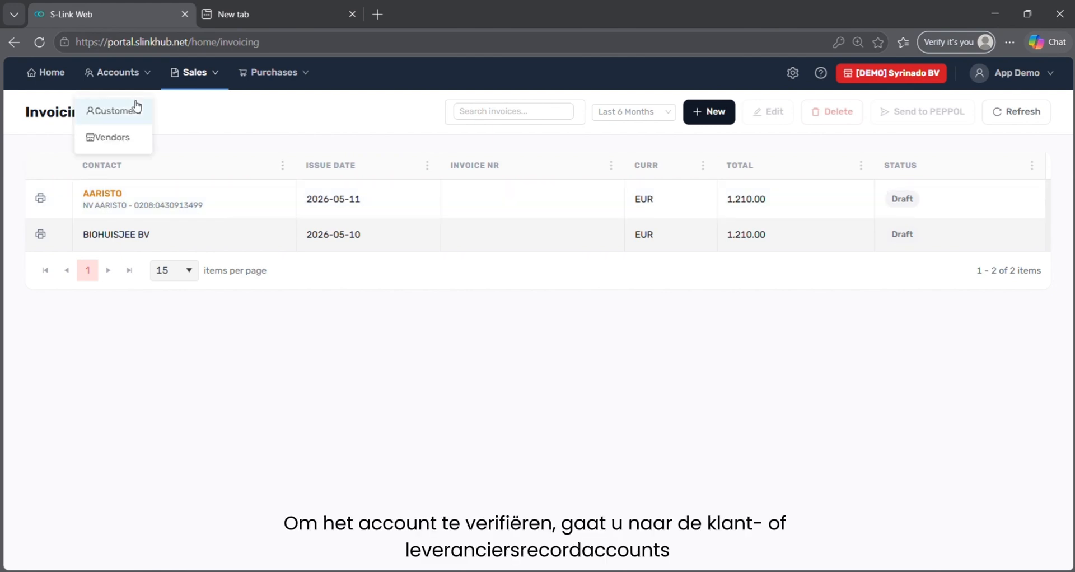
{"action": "left_click", "coordinate": [134, 109]}
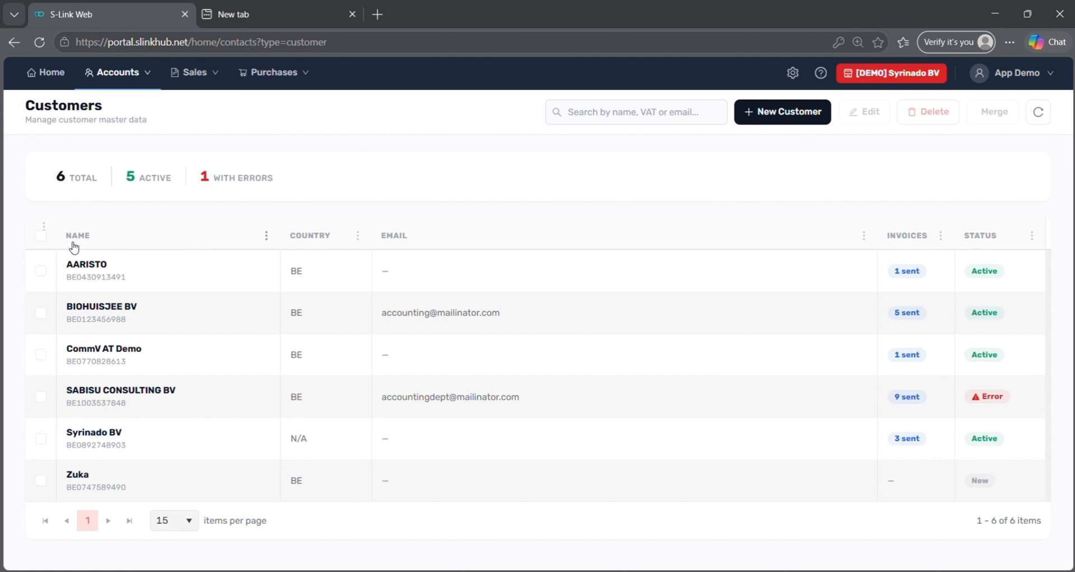
{"action": "left_click", "coordinate": [40, 271]}
{"action": "left_click", "coordinate": [875, 119]}
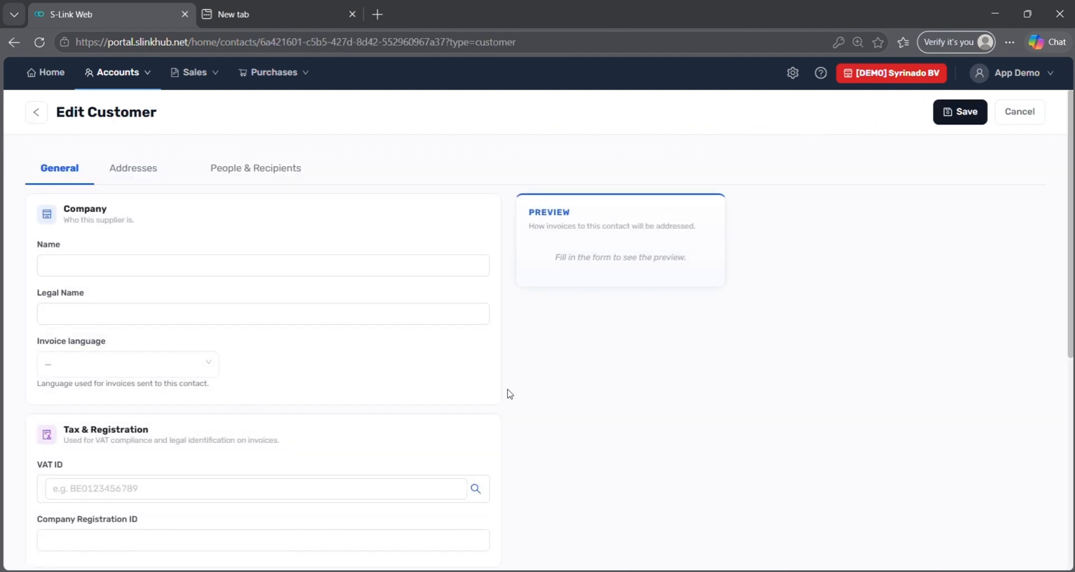
Tick Verified under Advanced / Technical, save AARISTO, and go to Sales > Invoicing.
{"action": "scroll", "coordinate": [509, 420], "scroll_direction": "down", "scroll_amount": 6}
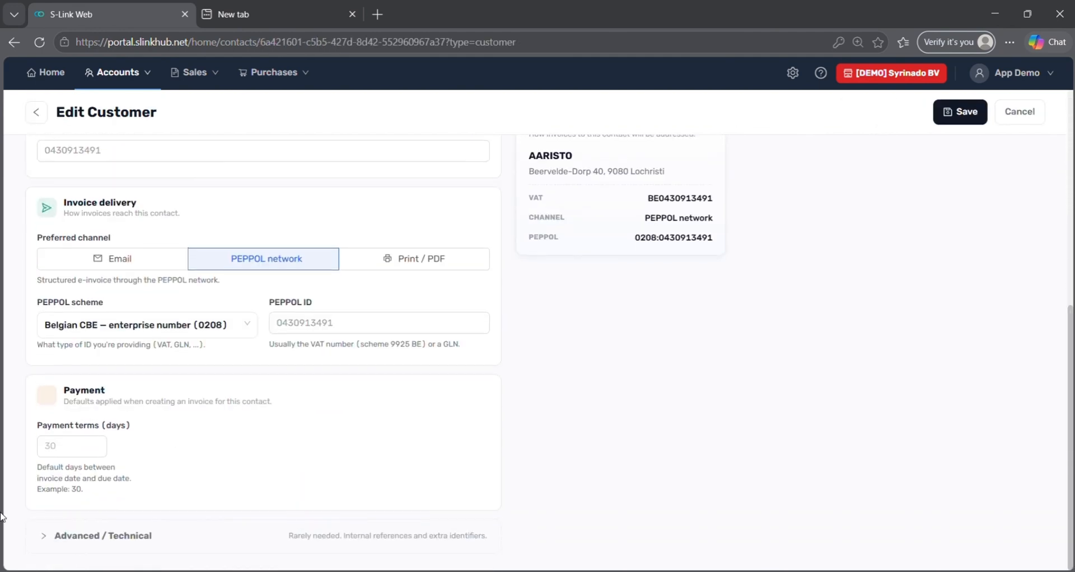
{"action": "left_click", "coordinate": [43, 534]}
{"action": "scroll", "coordinate": [159, 477], "scroll_direction": "down", "scroll_amount": 3}
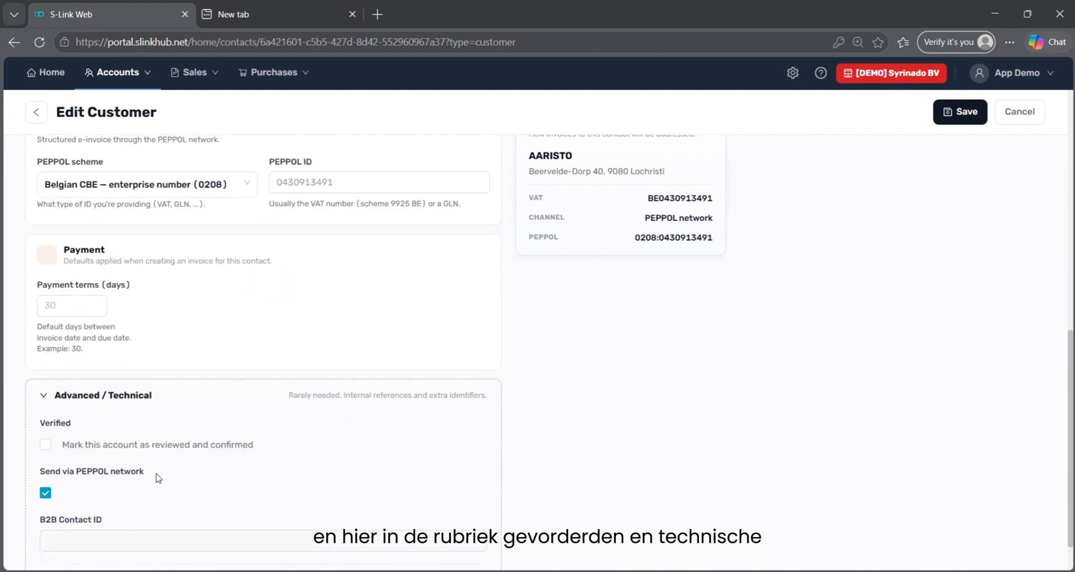
{"action": "left_click", "coordinate": [46, 446]}
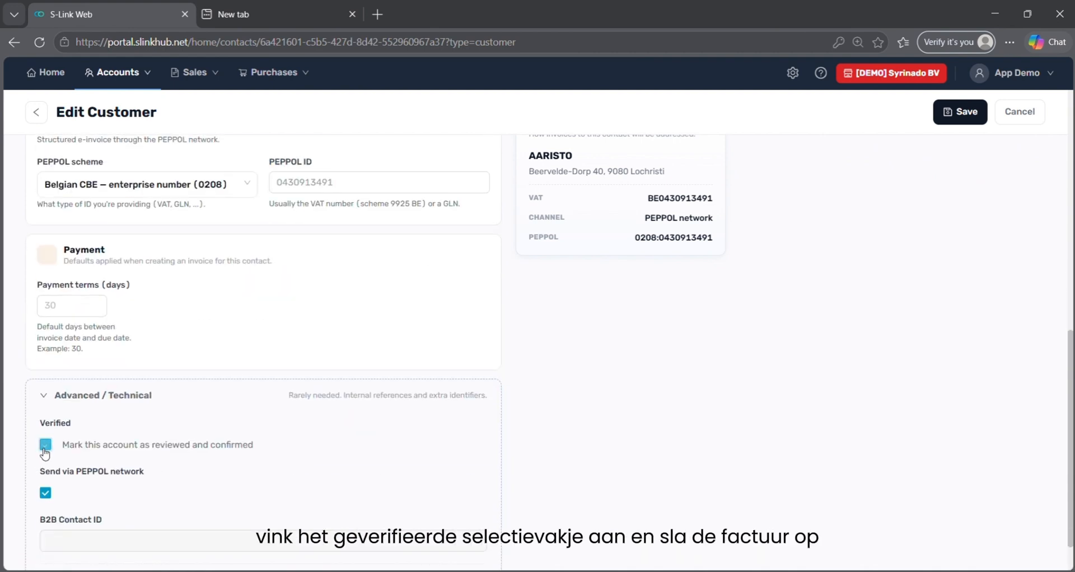
{"action": "left_click", "coordinate": [958, 115]}
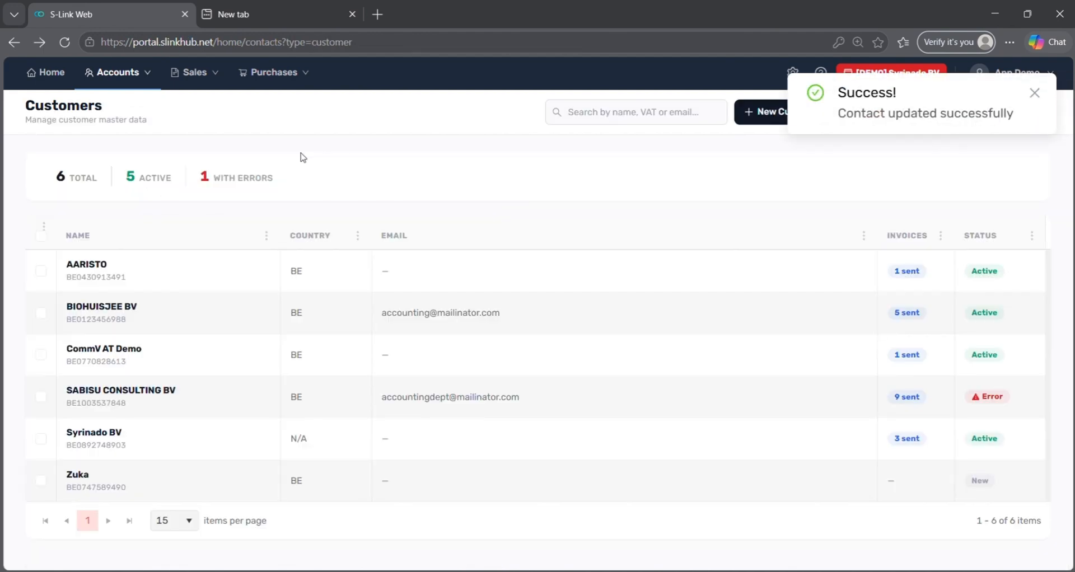
{"action": "mouse_move", "coordinate": [189, 86]}
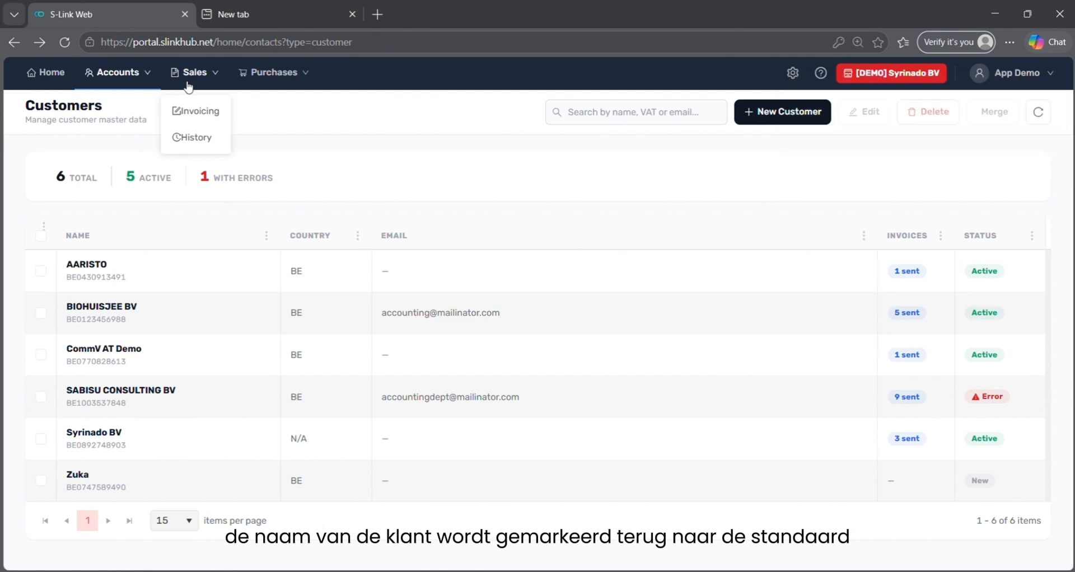
{"action": "left_click", "coordinate": [174, 118]}
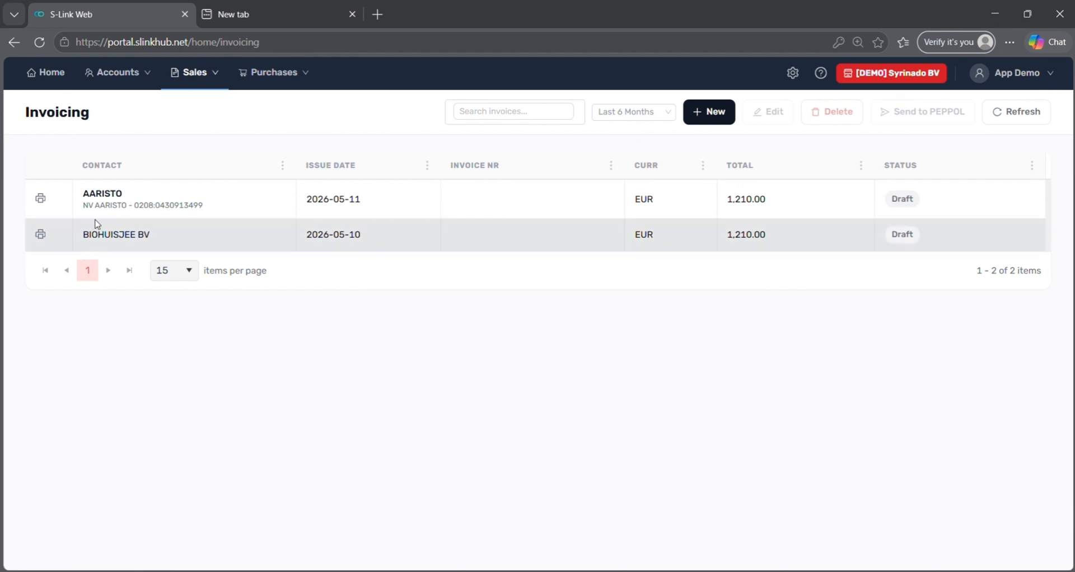
From Sales > History, check invoice 2026-012's Delivery Audit Log, then return to the list.
{"action": "left_click", "coordinate": [205, 72]}
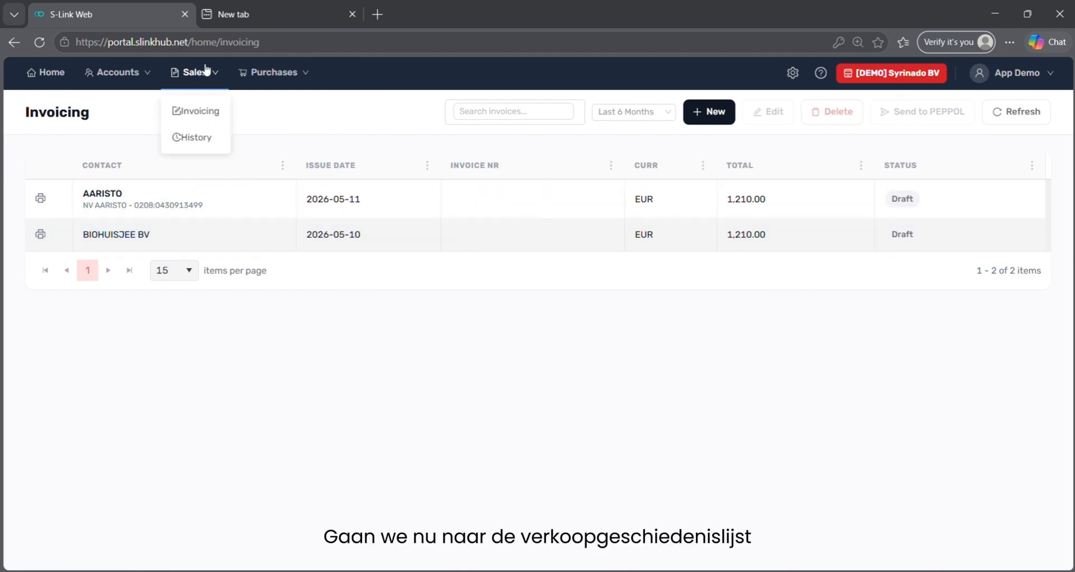
{"action": "left_click", "coordinate": [205, 147]}
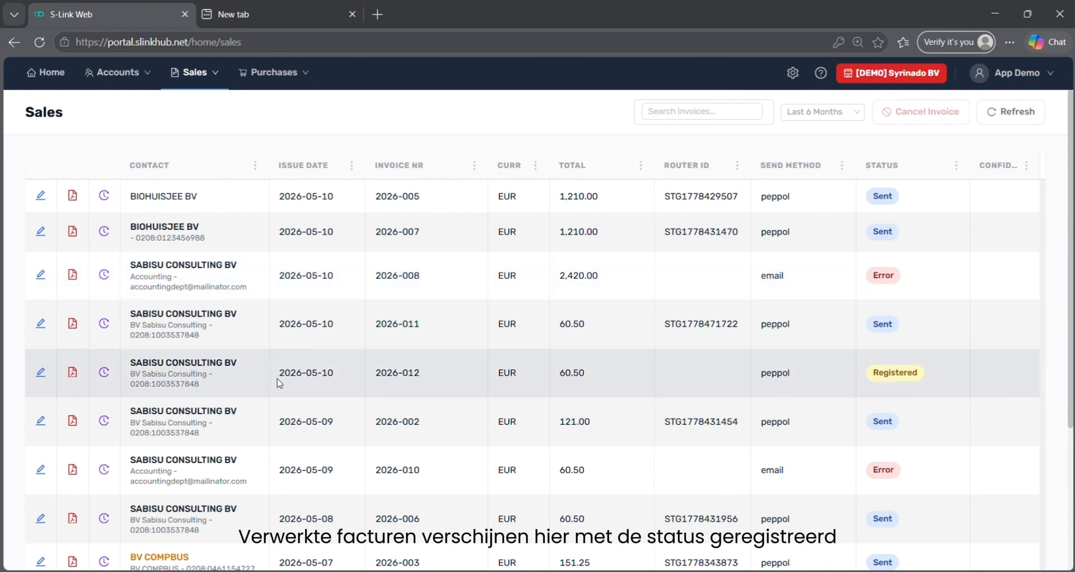
{"action": "left_click", "coordinate": [279, 382]}
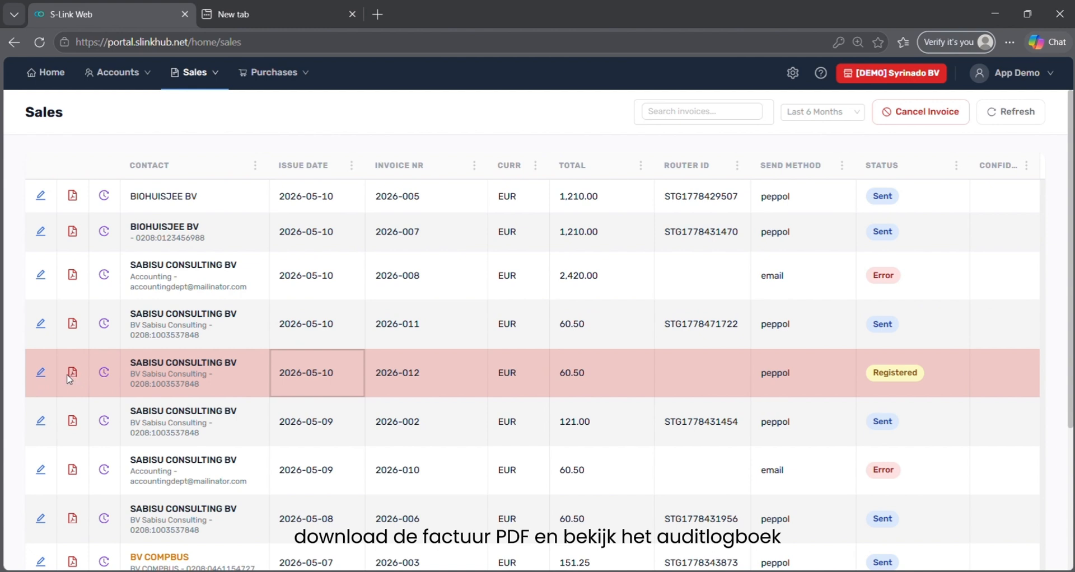
{"action": "left_click", "coordinate": [104, 373]}
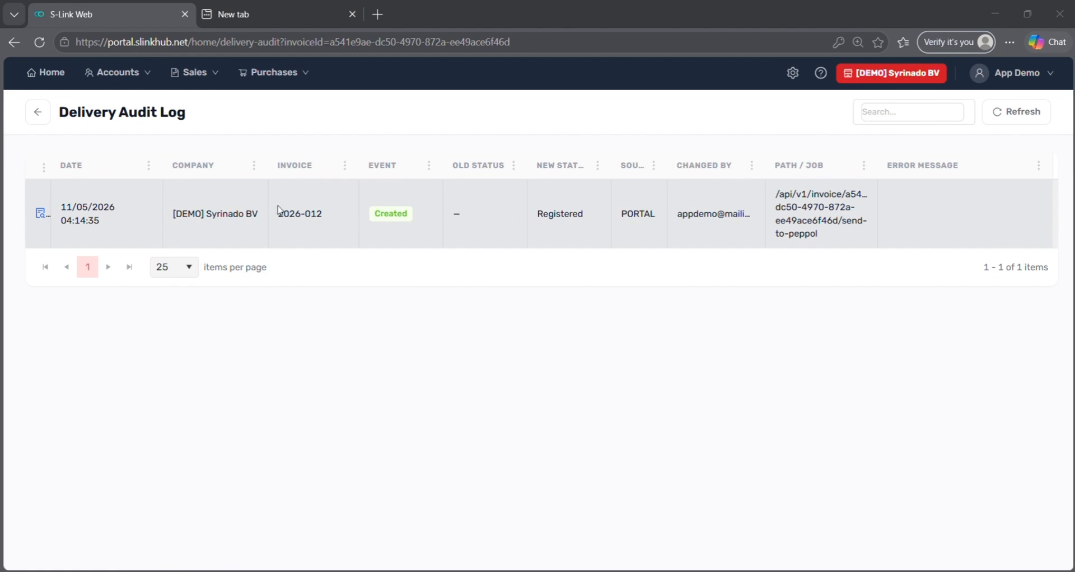
{"action": "left_click", "coordinate": [36, 116]}
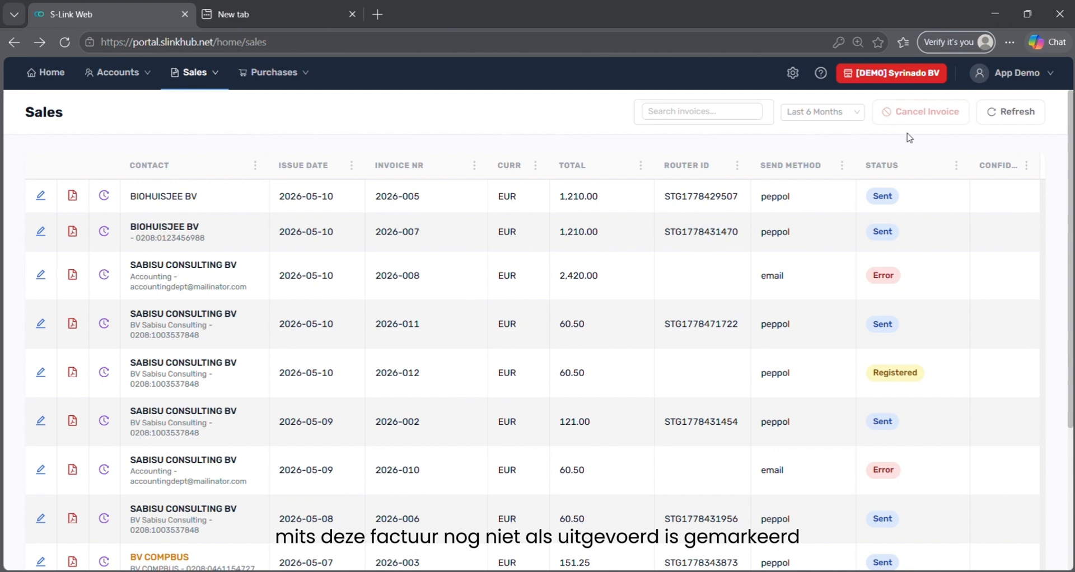
{"action": "left_click", "coordinate": [594, 373]}
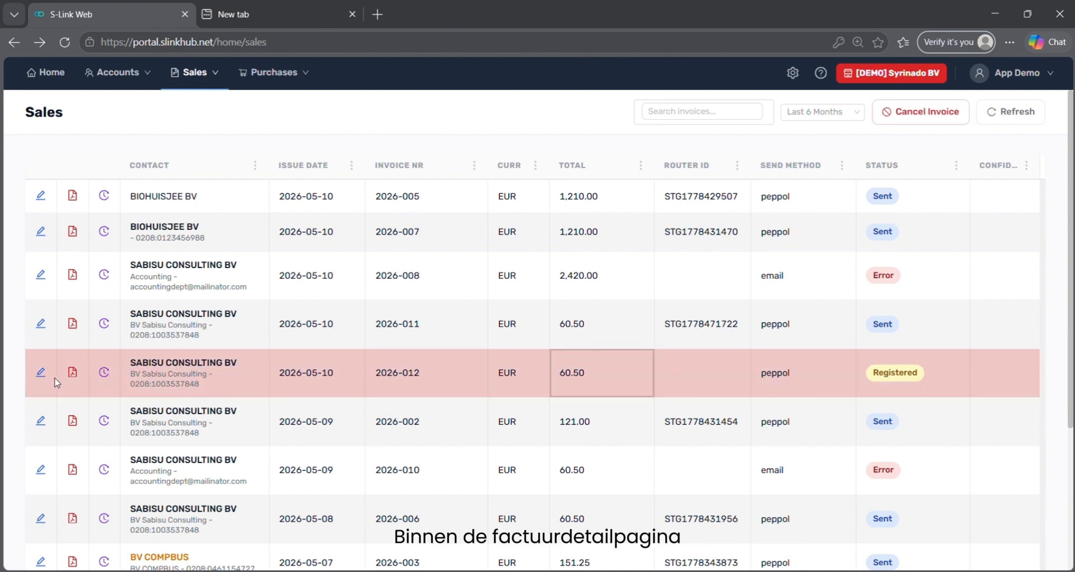
{"action": "left_click", "coordinate": [41, 375]}
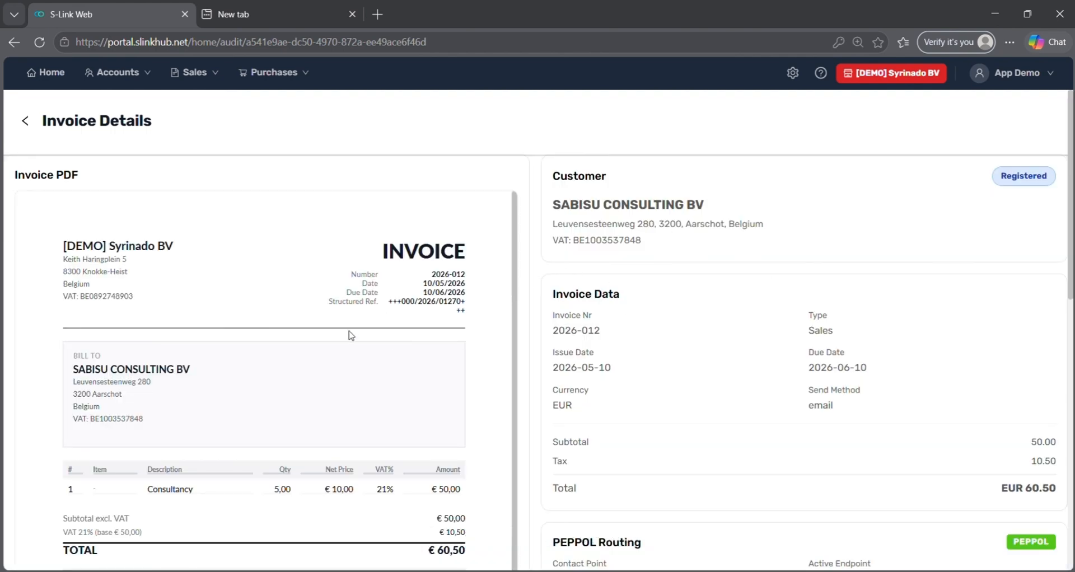
{"action": "scroll", "coordinate": [341, 432], "scroll_direction": "down", "scroll_amount": 2}
{"action": "scroll", "coordinate": [822, 424], "scroll_direction": "down", "scroll_amount": 3}
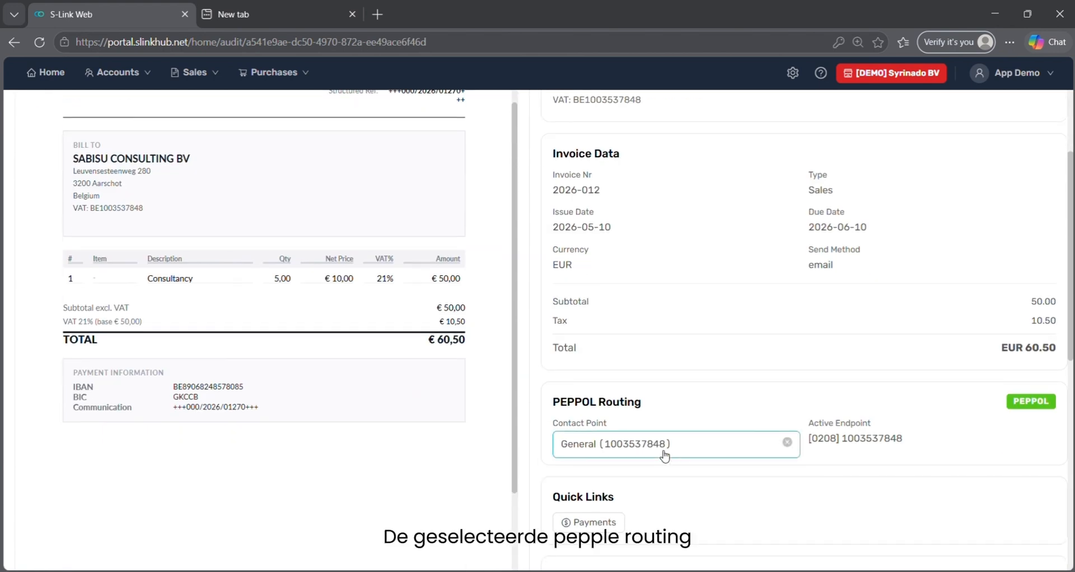
{"action": "scroll", "coordinate": [665, 456], "scroll_direction": "down", "scroll_amount": 2}
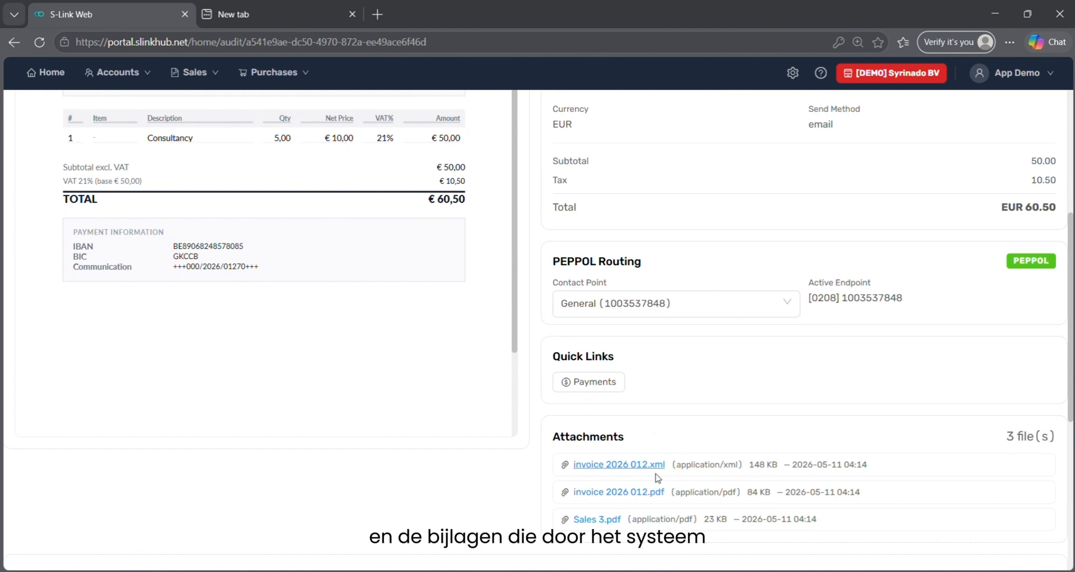
{"action": "scroll", "coordinate": [684, 441], "scroll_direction": "up", "scroll_amount": 5}
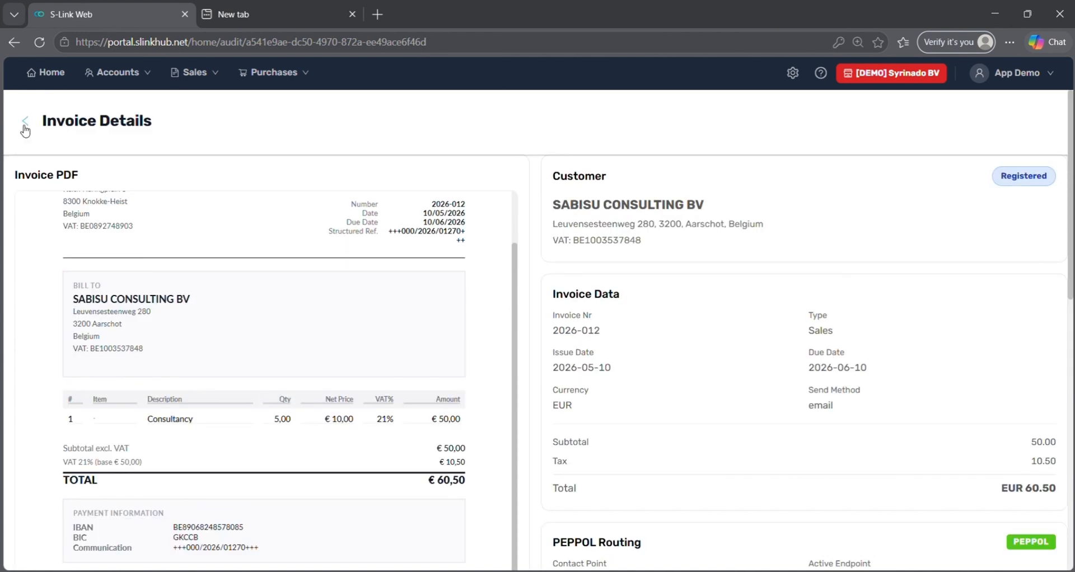
{"action": "left_click", "coordinate": [25, 129]}
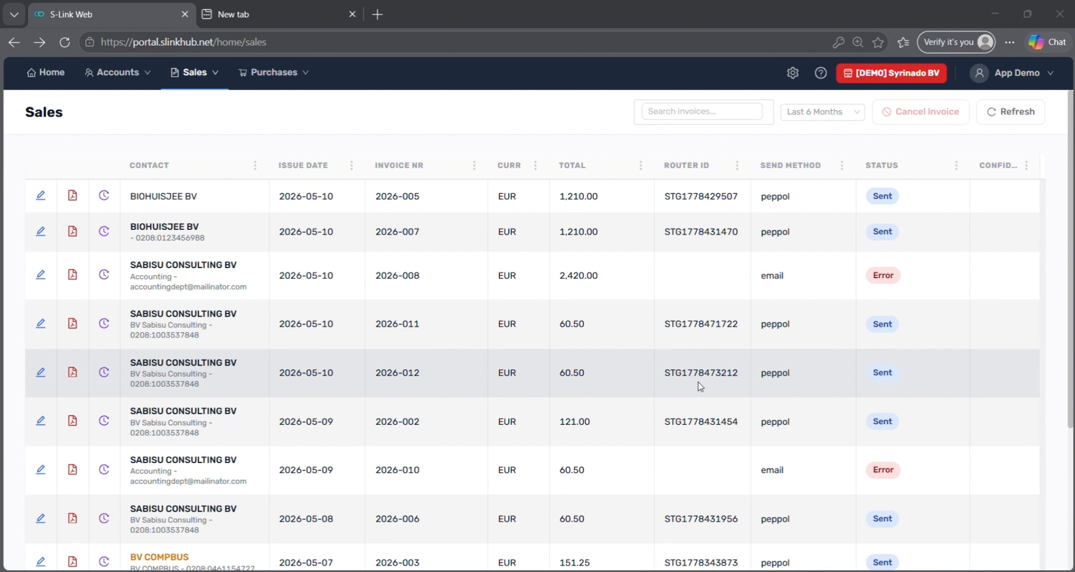
Open Purchases > History to list the five received purchase invoices.
{"action": "left_click", "coordinate": [304, 75]}
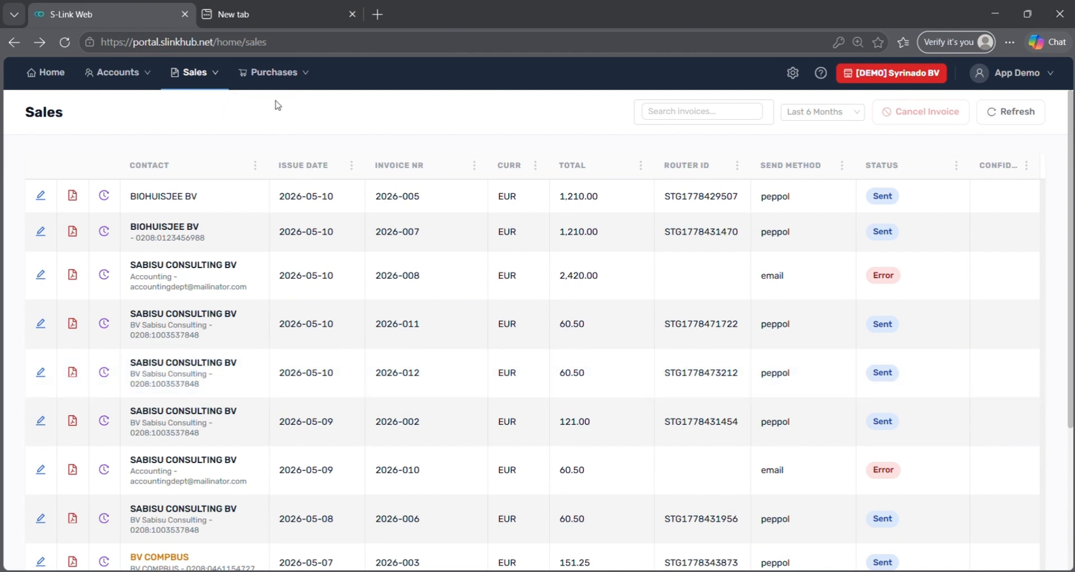
{"action": "left_click", "coordinate": [274, 110]}
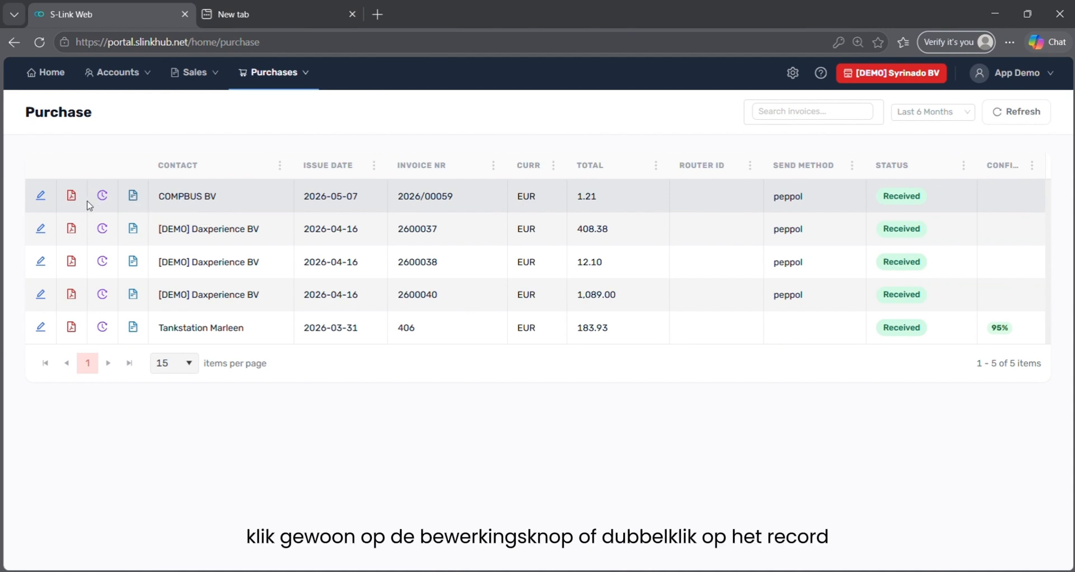
Open COMPBUS BV's invoice 2026/00059 and scroll through its PDF preview and EUR 1.21 totals.
{"action": "double_click", "coordinate": [162, 205]}
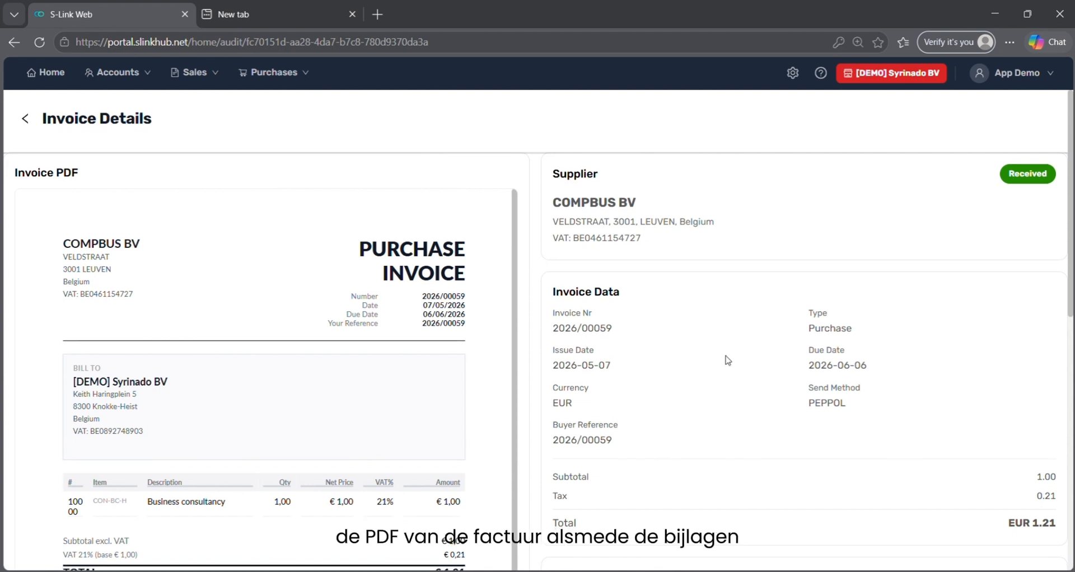
{"action": "scroll", "coordinate": [727, 360], "scroll_direction": "down", "scroll_amount": 1}
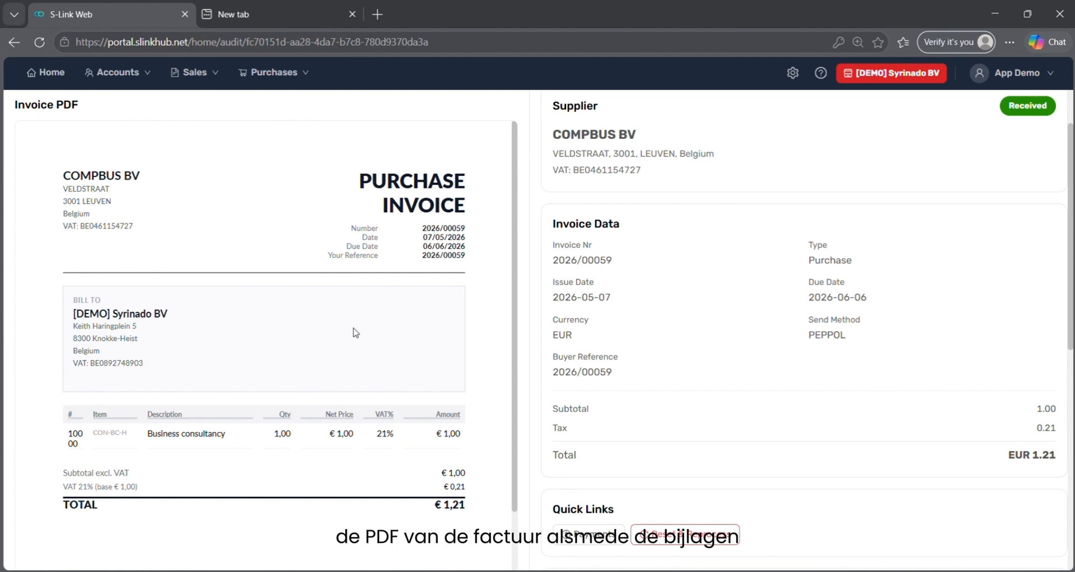
{"action": "scroll", "coordinate": [756, 431], "scroll_direction": "down", "scroll_amount": 4}
{"action": "scroll", "coordinate": [760, 432], "scroll_direction": "up", "scroll_amount": 5}
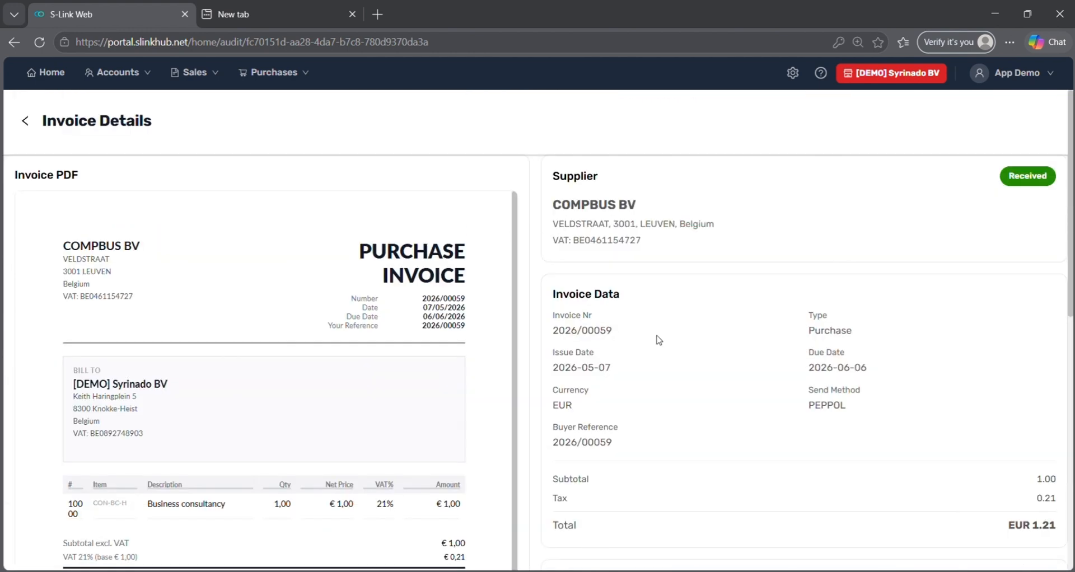
Open My Company from the settings gear and scroll through the company profile.
{"action": "left_click", "coordinate": [796, 76]}
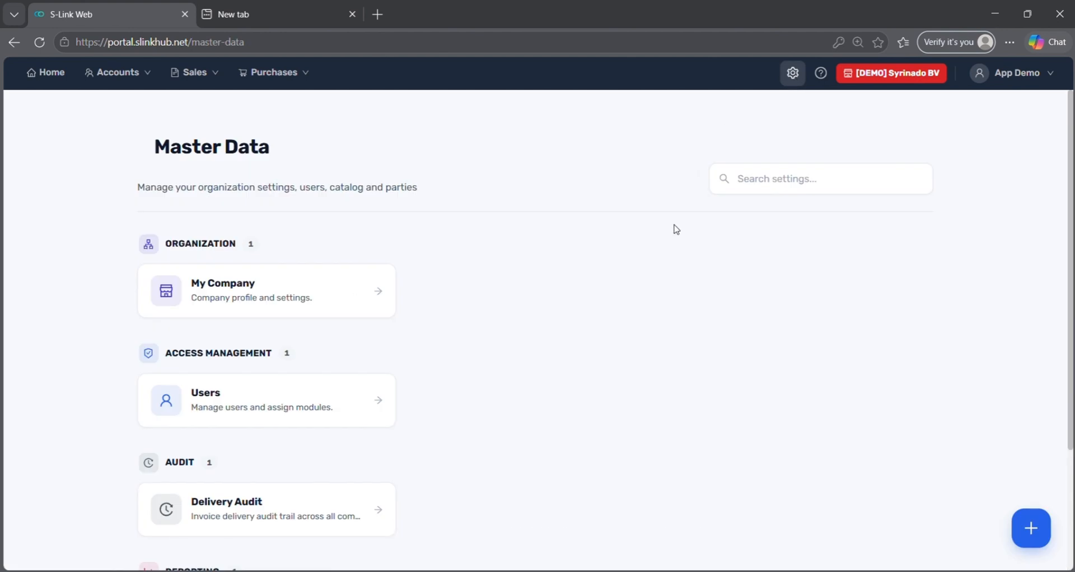
{"action": "left_click", "coordinate": [334, 307]}
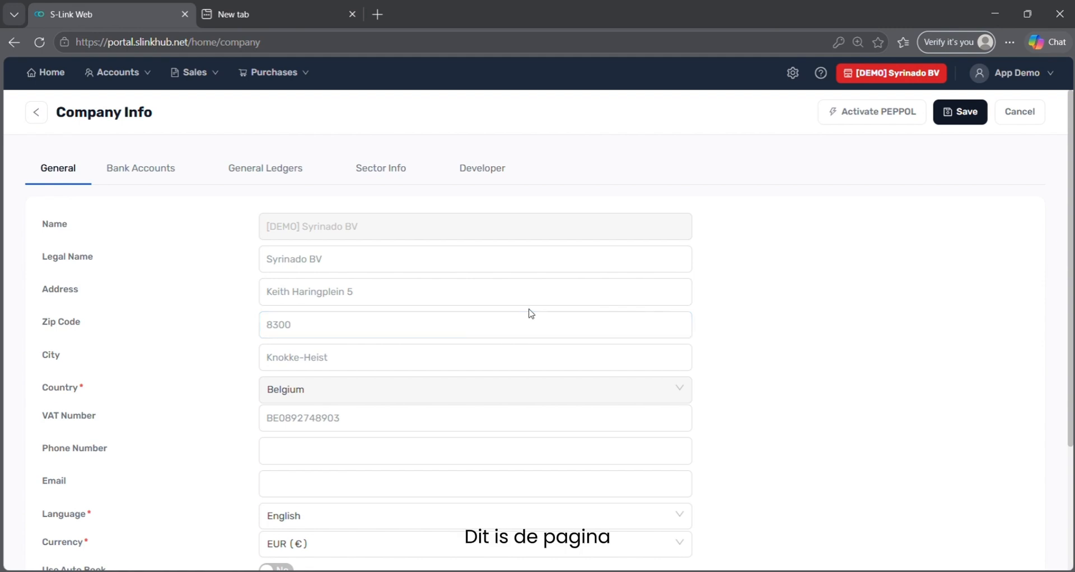
{"action": "scroll", "coordinate": [559, 314], "scroll_direction": "down", "scroll_amount": 1}
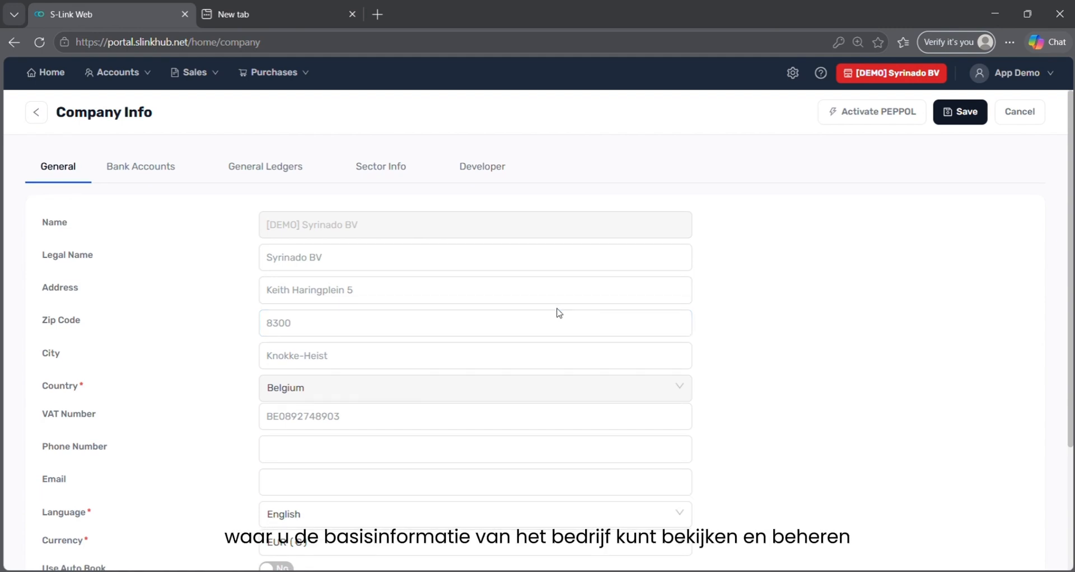
{"action": "scroll", "coordinate": [560, 314], "scroll_direction": "down", "scroll_amount": 3}
{"action": "scroll", "coordinate": [560, 314], "scroll_direction": "up", "scroll_amount": 3}
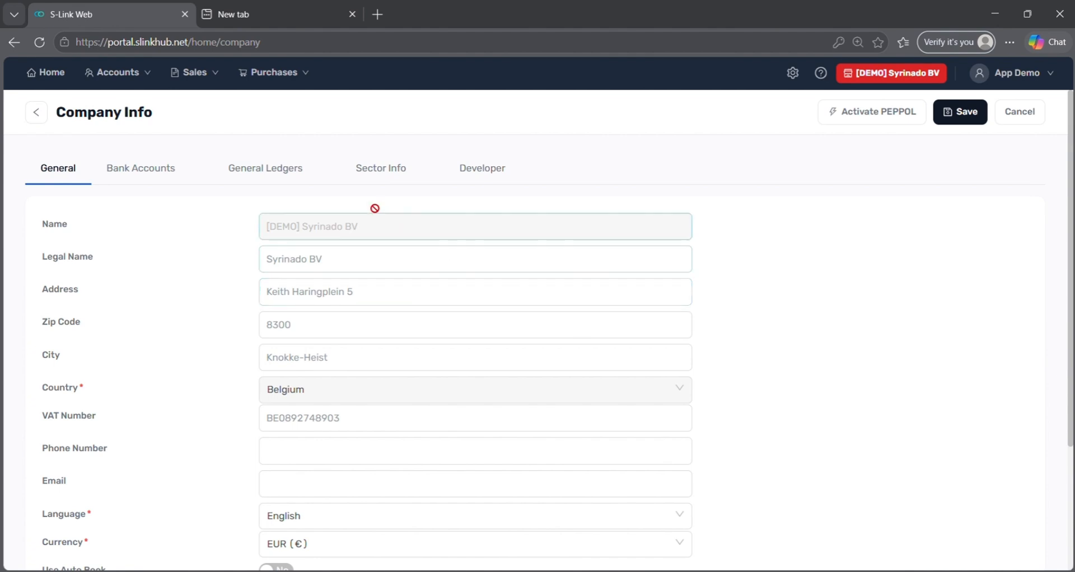
Review the Bank Accounts, Sector Info and General Ledgers CSV import tabs, then return to Master Data.
{"action": "left_click", "coordinate": [151, 163]}
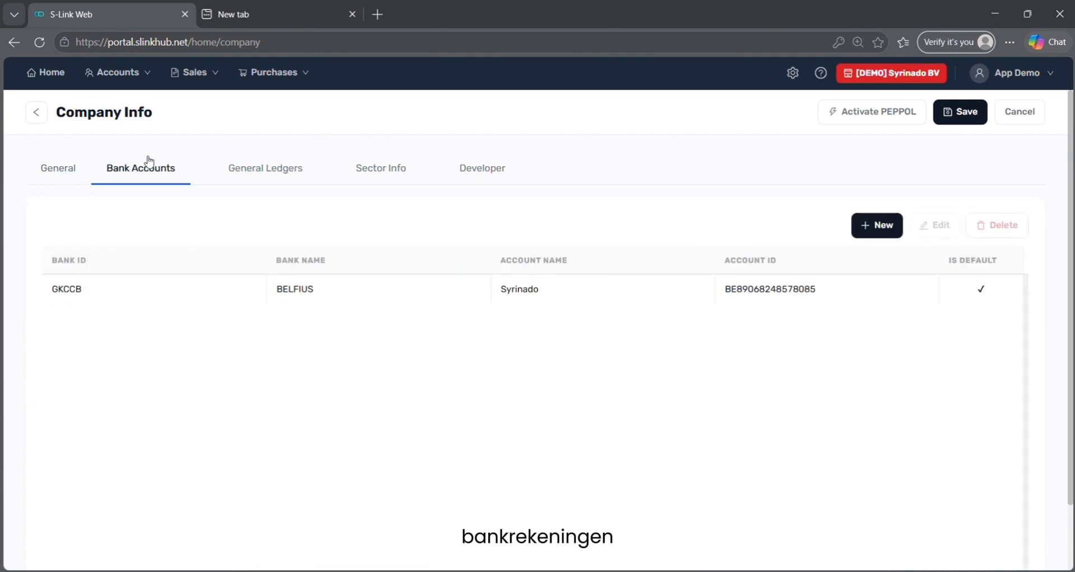
{"action": "left_click", "coordinate": [386, 177]}
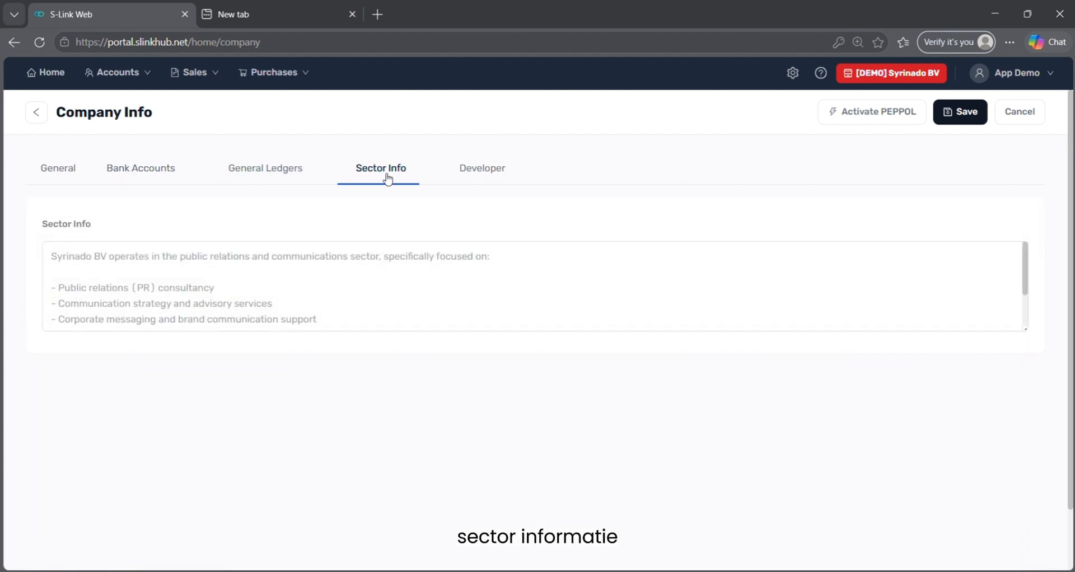
{"action": "left_click", "coordinate": [302, 177]}
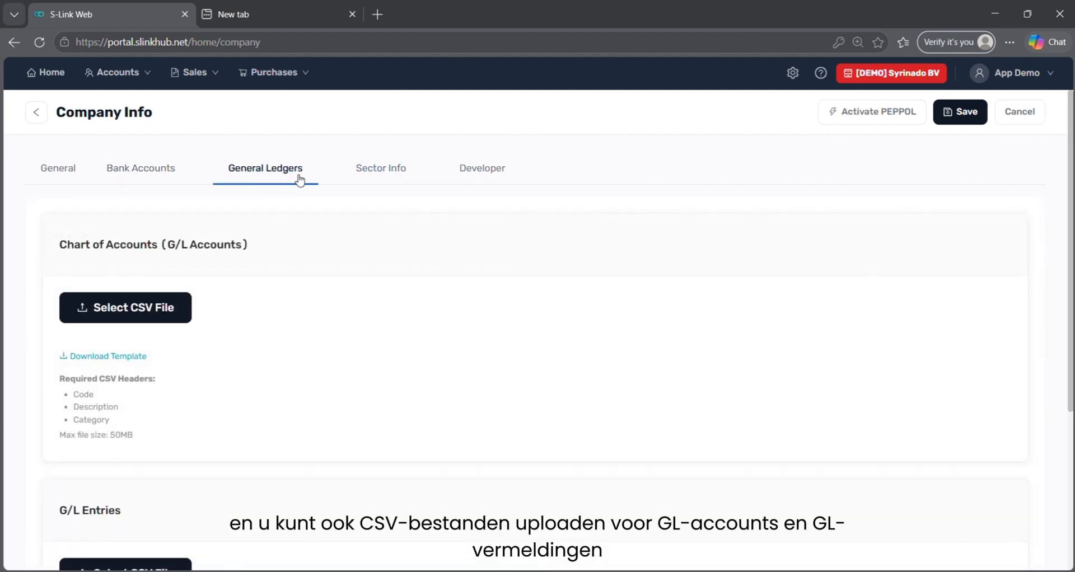
{"action": "scroll", "coordinate": [223, 300], "scroll_direction": "down", "scroll_amount": 2}
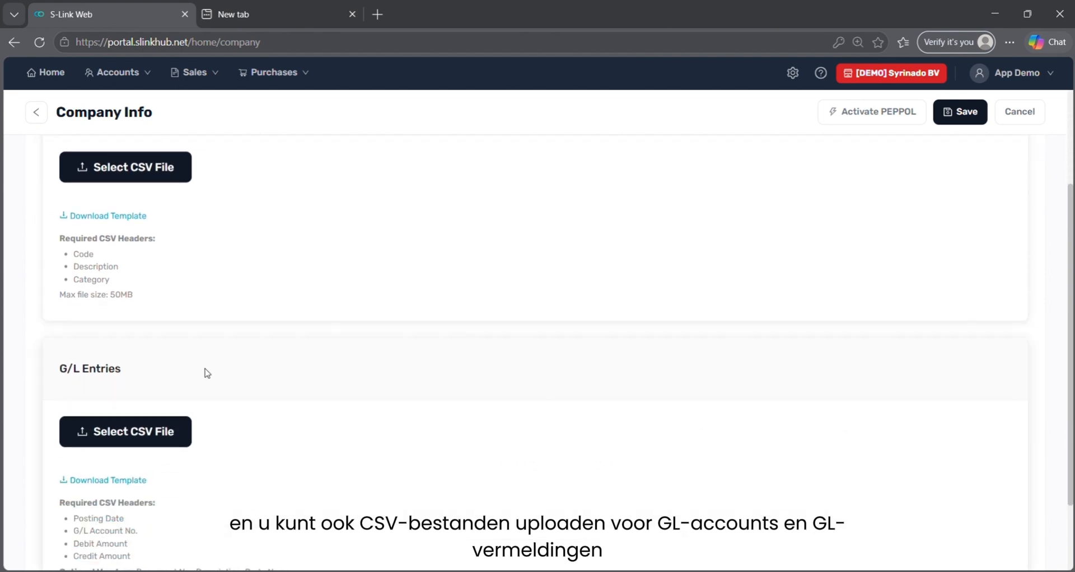
{"action": "scroll", "coordinate": [205, 372], "scroll_direction": "up", "scroll_amount": 2}
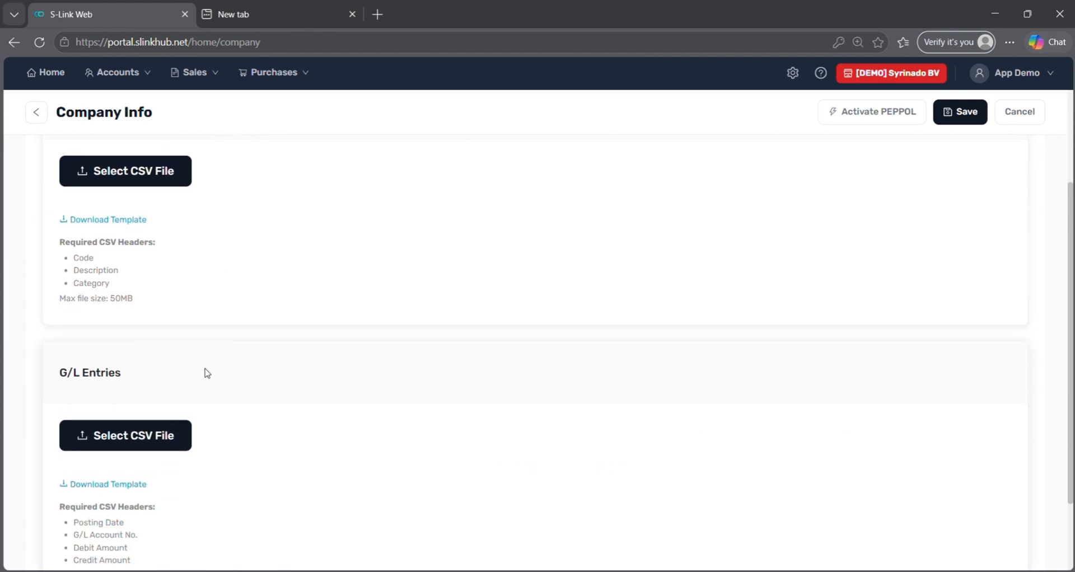
{"action": "left_click", "coordinate": [36, 119]}
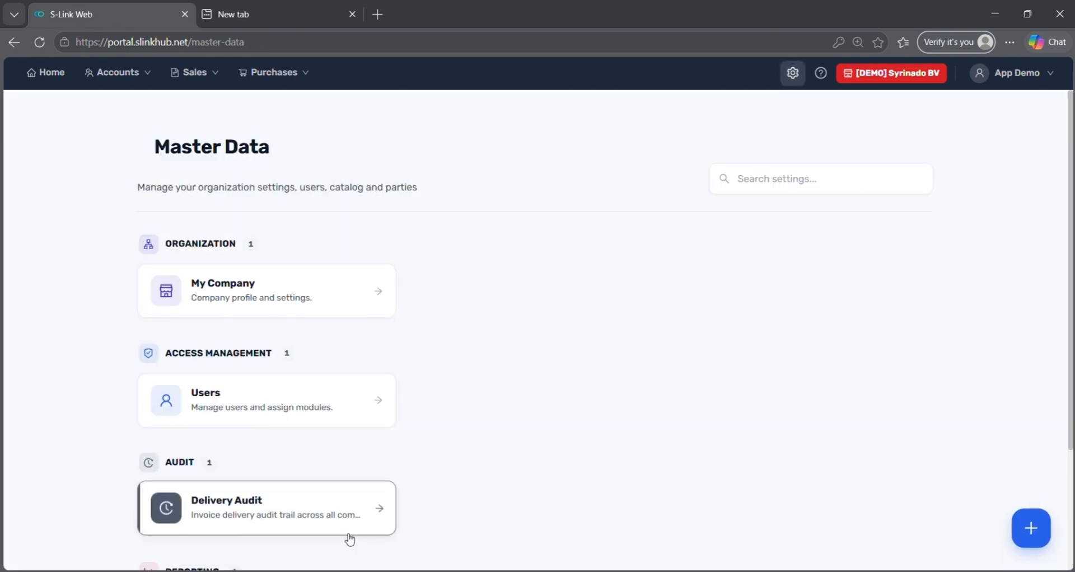
Start a new user in Users and enter the user's name and e-mail address.
{"action": "left_click", "coordinate": [305, 404]}
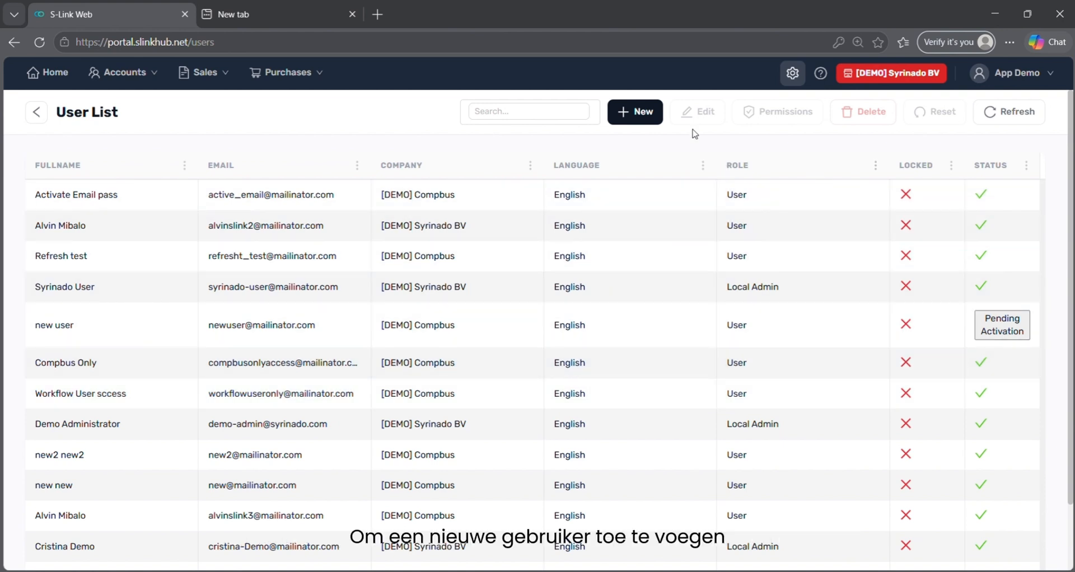
{"action": "left_click", "coordinate": [654, 115]}
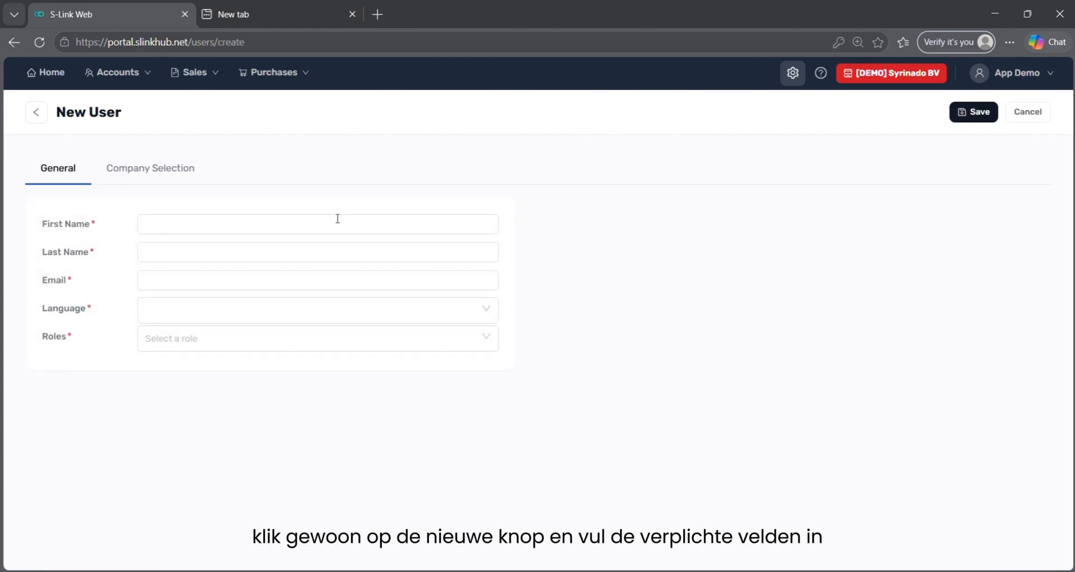
{"action": "left_click", "coordinate": [308, 219]}
{"action": "left_click", "coordinate": [308, 219]}
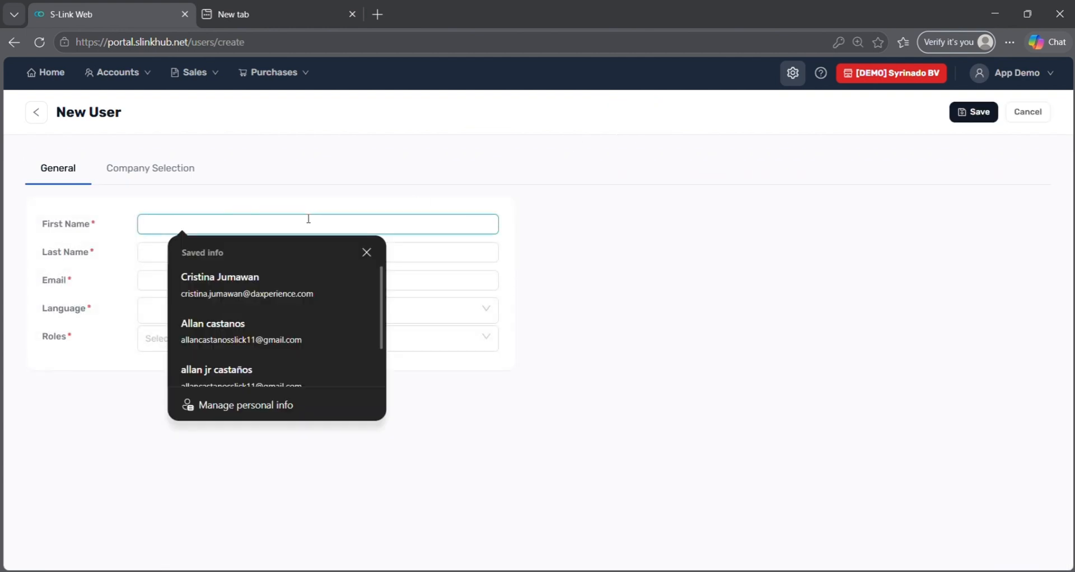
{"action": "type", "text": "Cristina"}
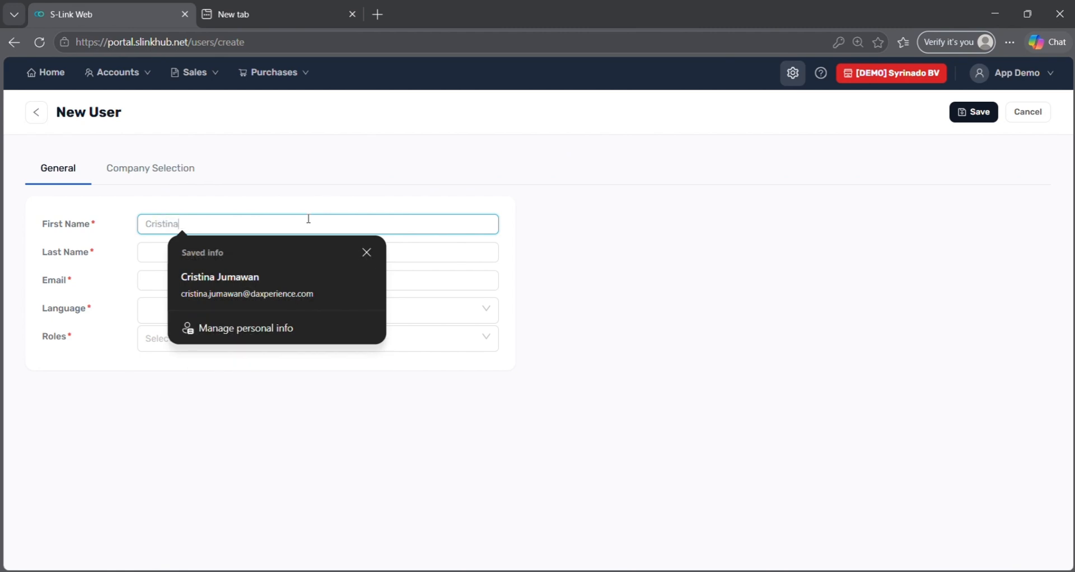
{"action": "key", "text": "Tab"}
{"action": "type", "text": "T"}
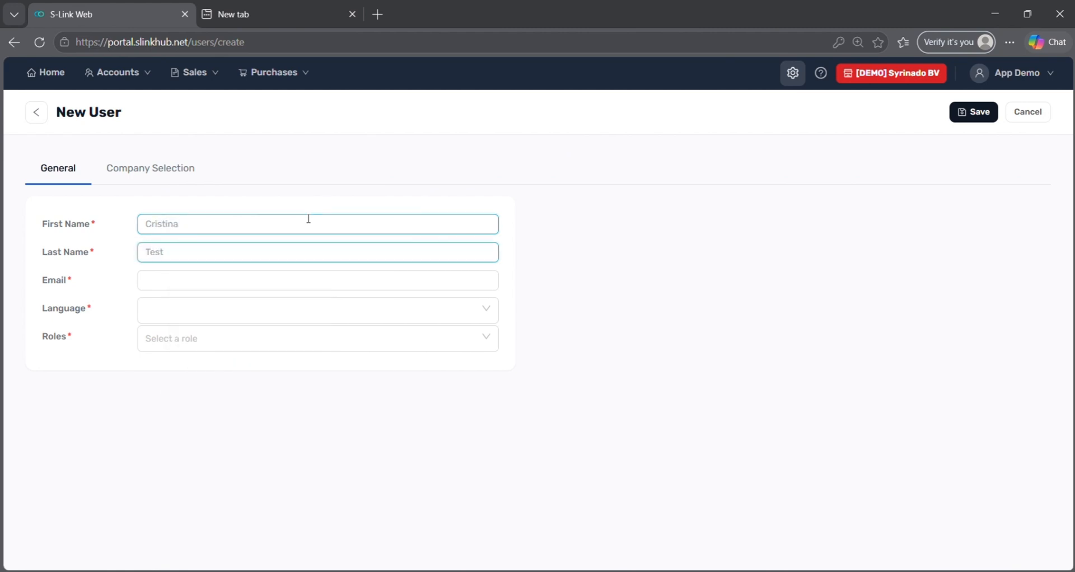
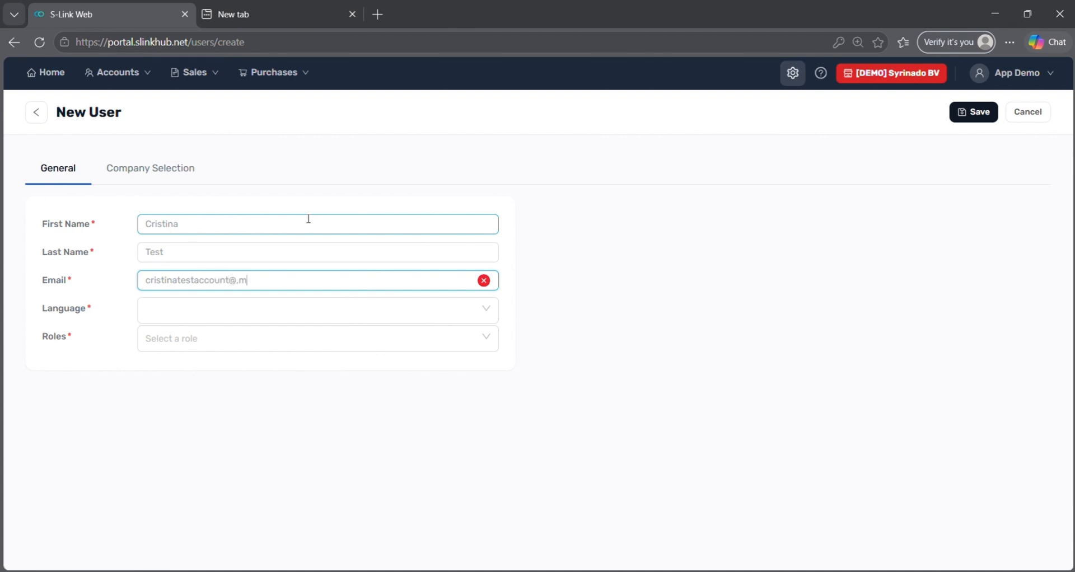
{"action": "key", "text": "ctrl+a"}
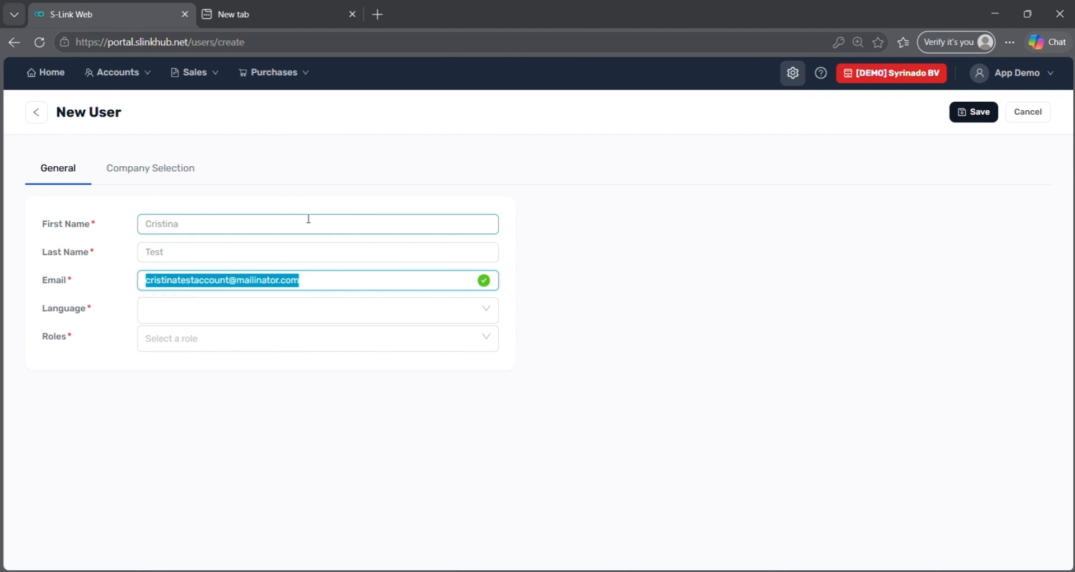
Set the new user's language to English and role to User.
{"action": "left_click", "coordinate": [294, 305]}
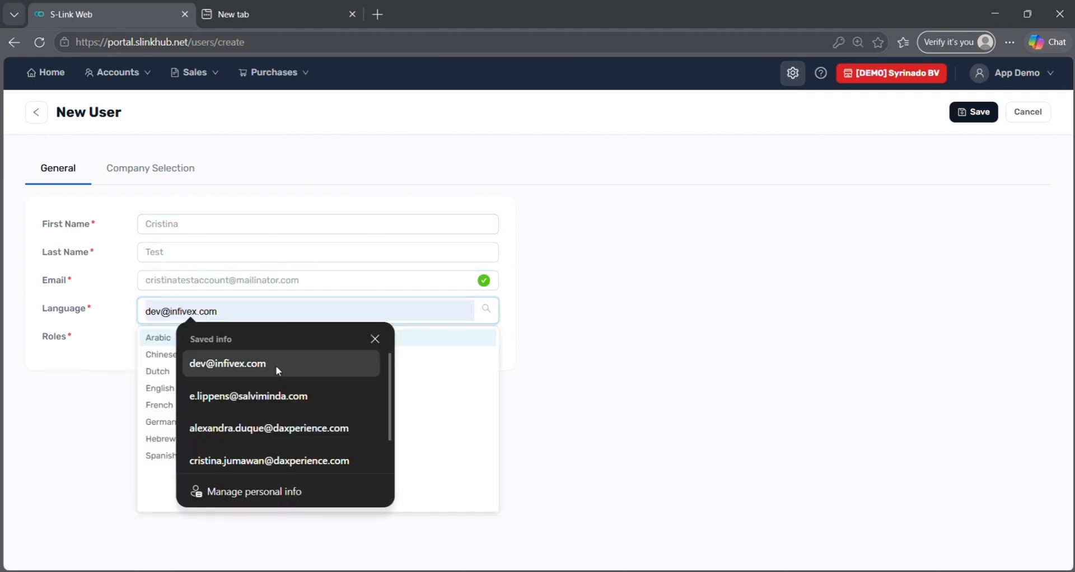
{"action": "left_click", "coordinate": [622, 353]}
{"action": "left_click", "coordinate": [242, 311]}
{"action": "left_click", "coordinate": [119, 385]}
{"action": "left_click", "coordinate": [147, 312]}
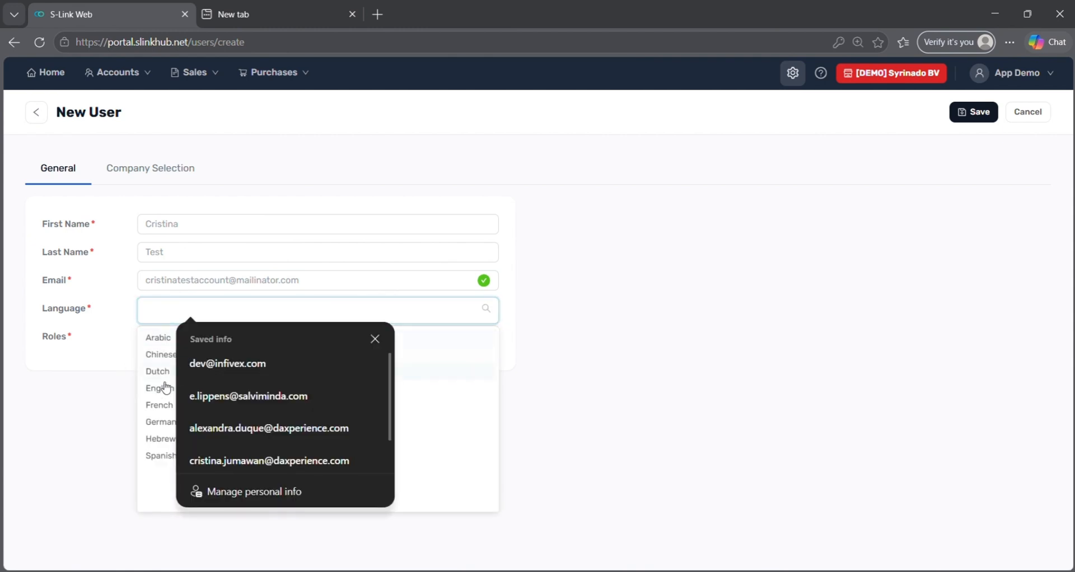
{"action": "left_click", "coordinate": [158, 387]}
{"action": "left_click", "coordinate": [167, 348]}
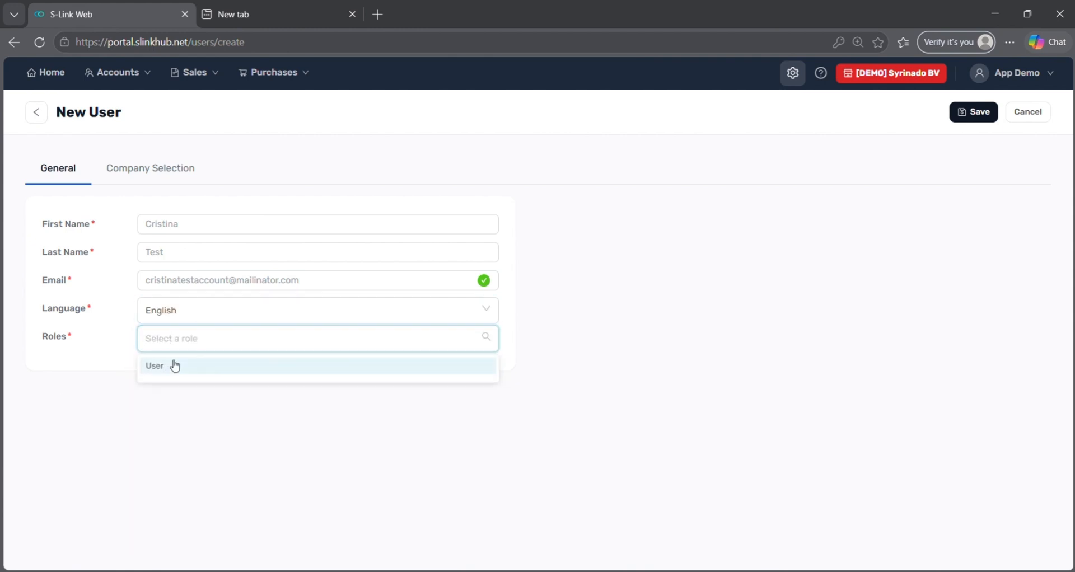
{"action": "left_click", "coordinate": [175, 366]}
Assign [DEMO] Compbus and [DEMO] Syrinado BV, with Syrinado BV as default company.
{"action": "left_click", "coordinate": [140, 175]}
{"action": "left_click", "coordinate": [190, 223]}
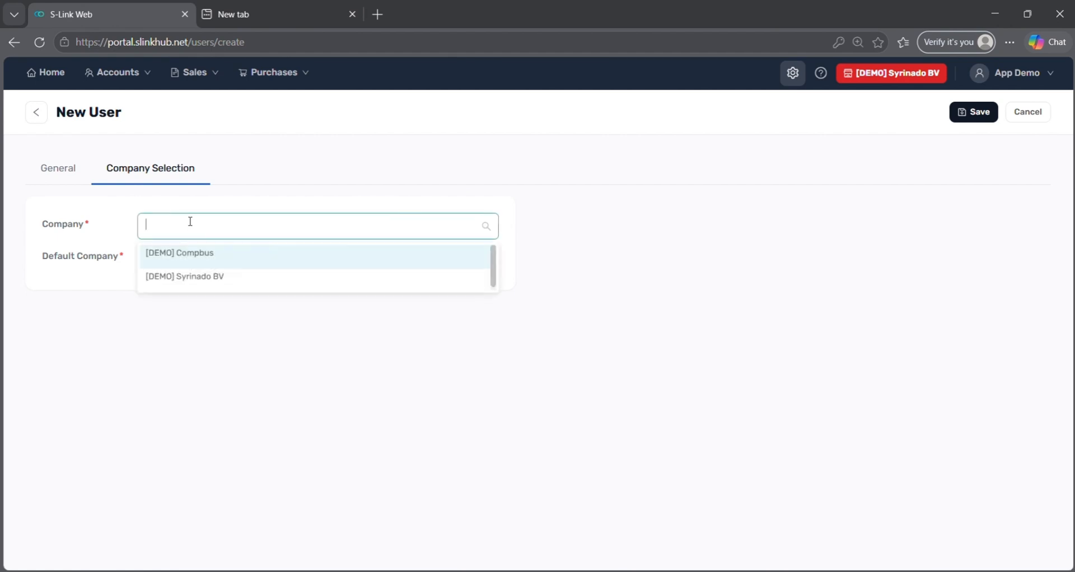
{"action": "left_click", "coordinate": [187, 264]}
{"action": "left_click", "coordinate": [188, 277]}
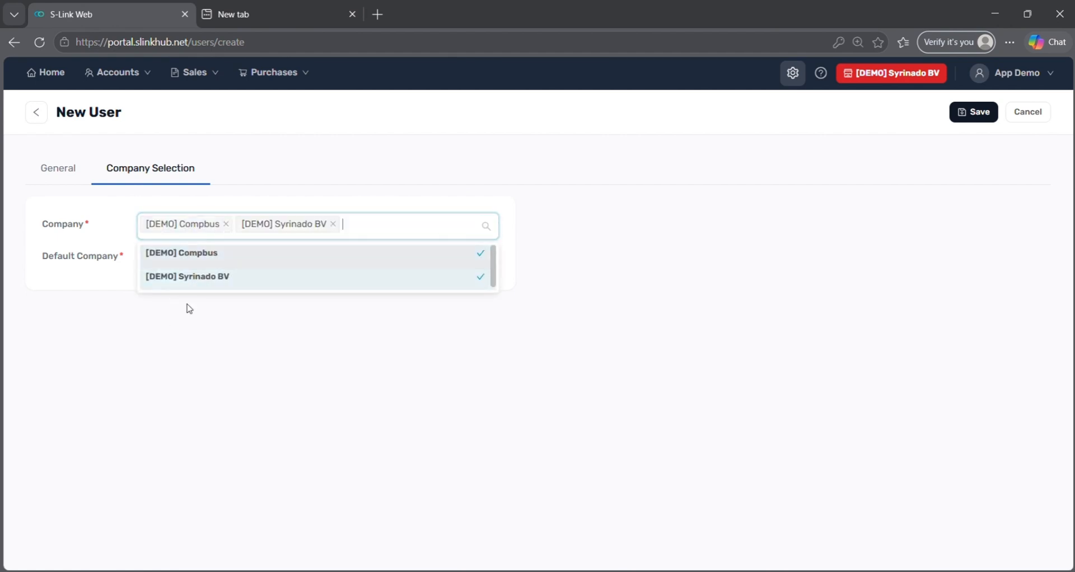
{"action": "left_click", "coordinate": [196, 264]}
{"action": "left_click", "coordinate": [194, 308]}
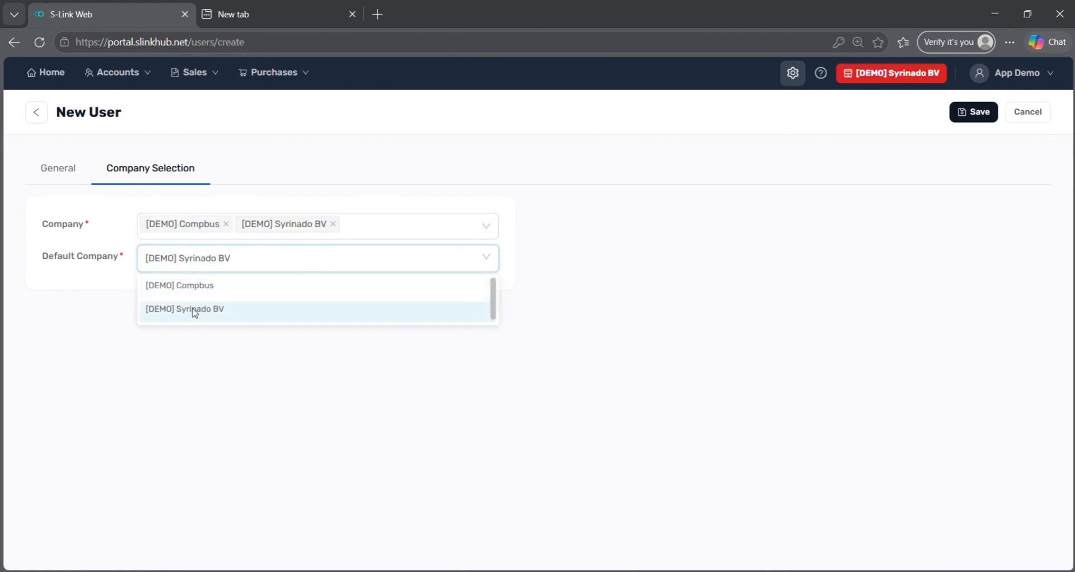
Save the new user, preview its Activate password page, then return to Master Data settings.
{"action": "left_click", "coordinate": [974, 112]}
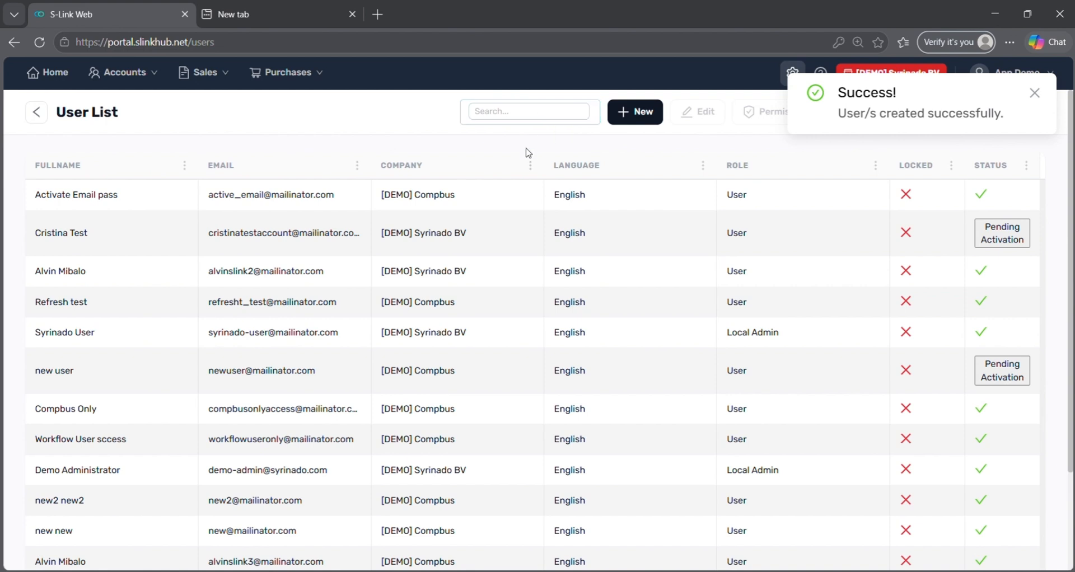
{"action": "left_click", "coordinate": [486, 245]}
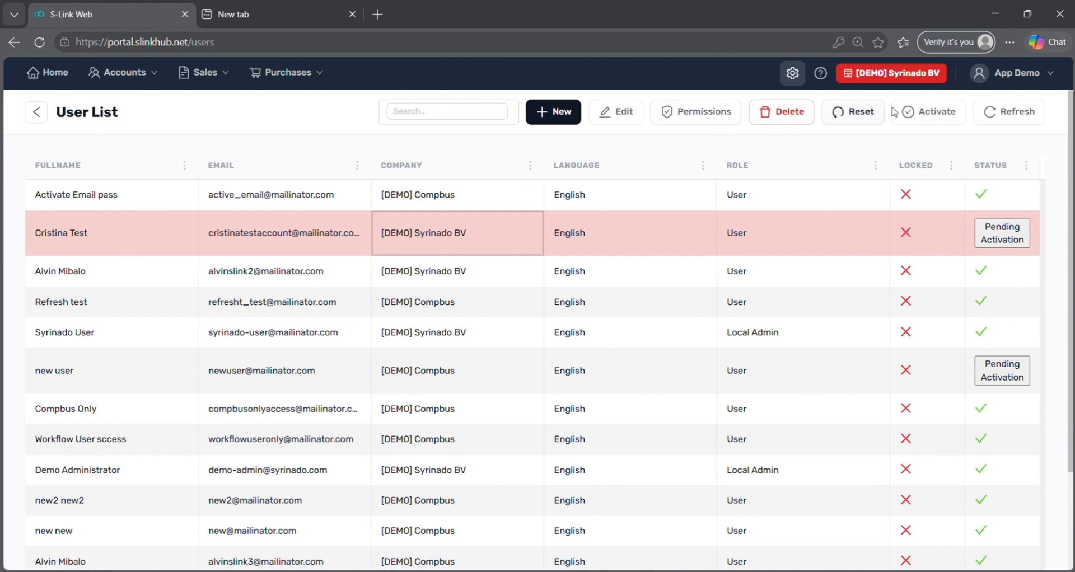
{"action": "left_click", "coordinate": [909, 113]}
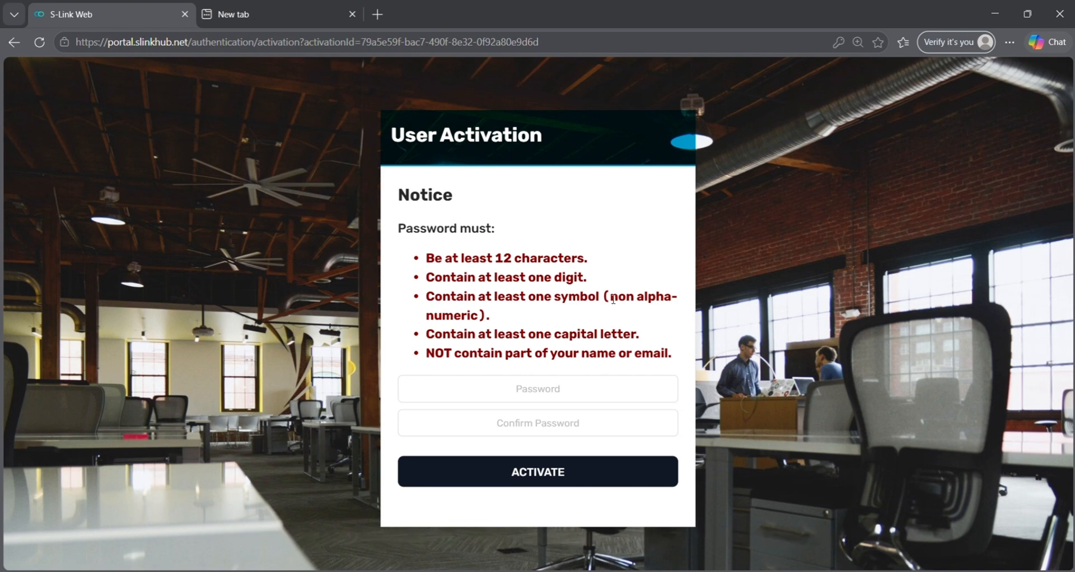
{"action": "left_click", "coordinate": [13, 45]}
{"action": "left_click", "coordinate": [793, 81]}
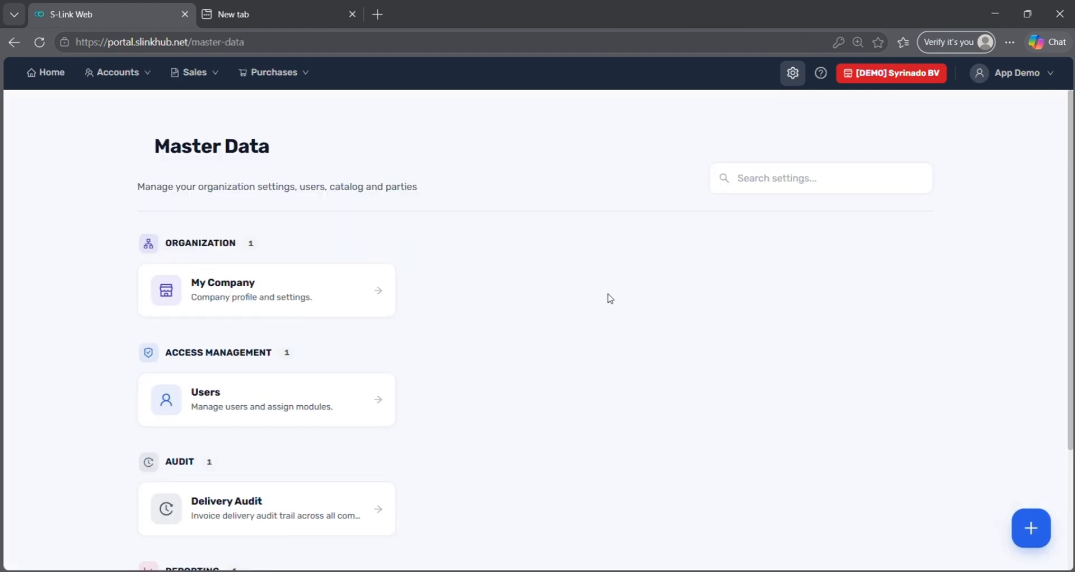
{"action": "scroll", "coordinate": [607, 297], "scroll_direction": "down", "scroll_amount": 1}
{"action": "left_click", "coordinate": [299, 448]}
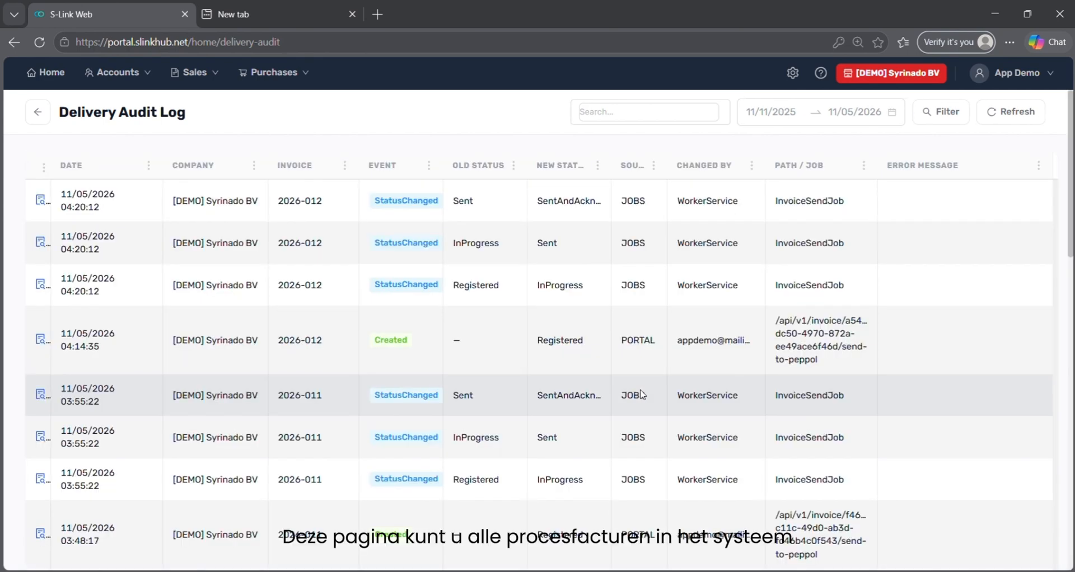
{"action": "scroll", "coordinate": [642, 395], "scroll_direction": "down", "scroll_amount": 5}
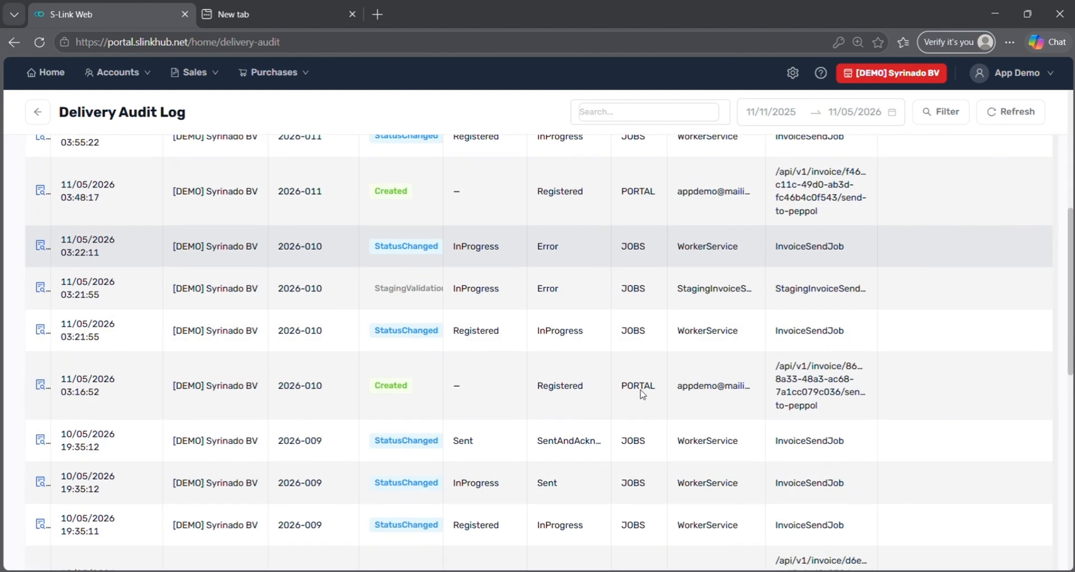
{"action": "scroll", "coordinate": [642, 392], "scroll_direction": "up", "scroll_amount": 4}
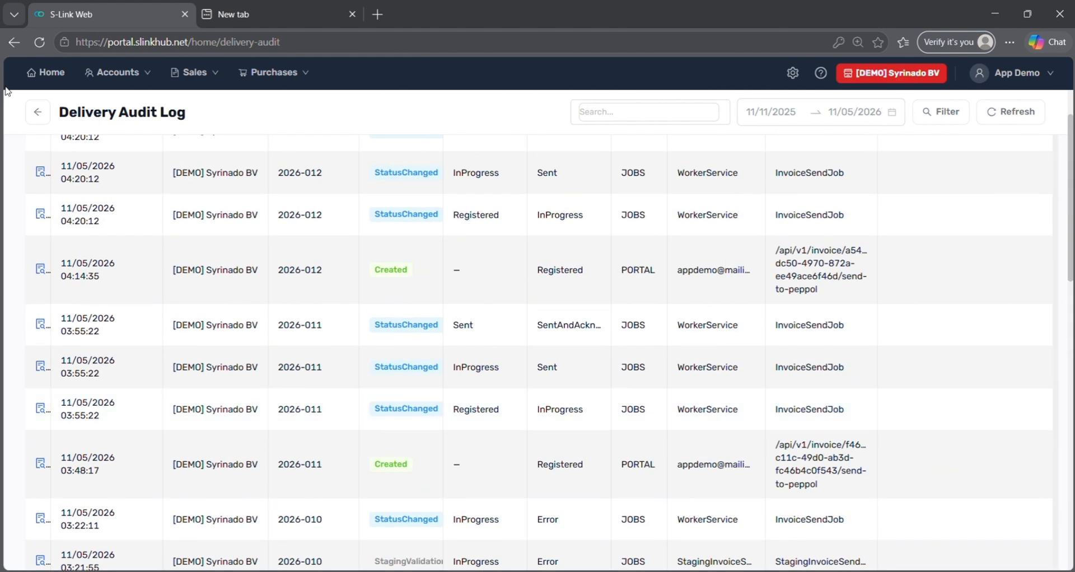
{"action": "left_click", "coordinate": [37, 112]}
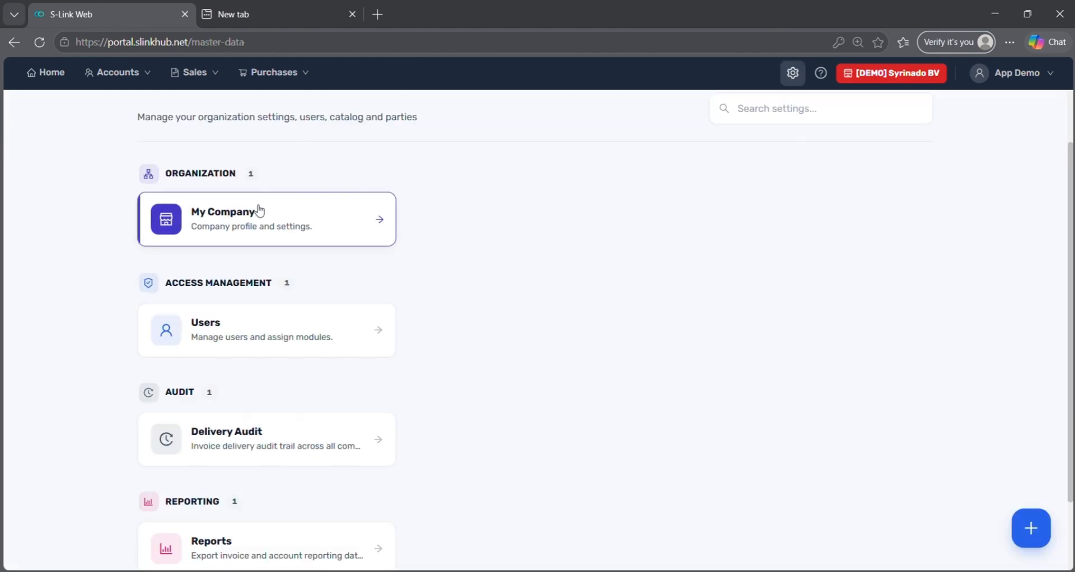
{"action": "scroll", "coordinate": [331, 242], "scroll_direction": "down", "scroll_amount": 2}
Run the Invoice Processing report for Last 30 days (18 records), then open the Help Center.
{"action": "left_click", "coordinate": [303, 467]}
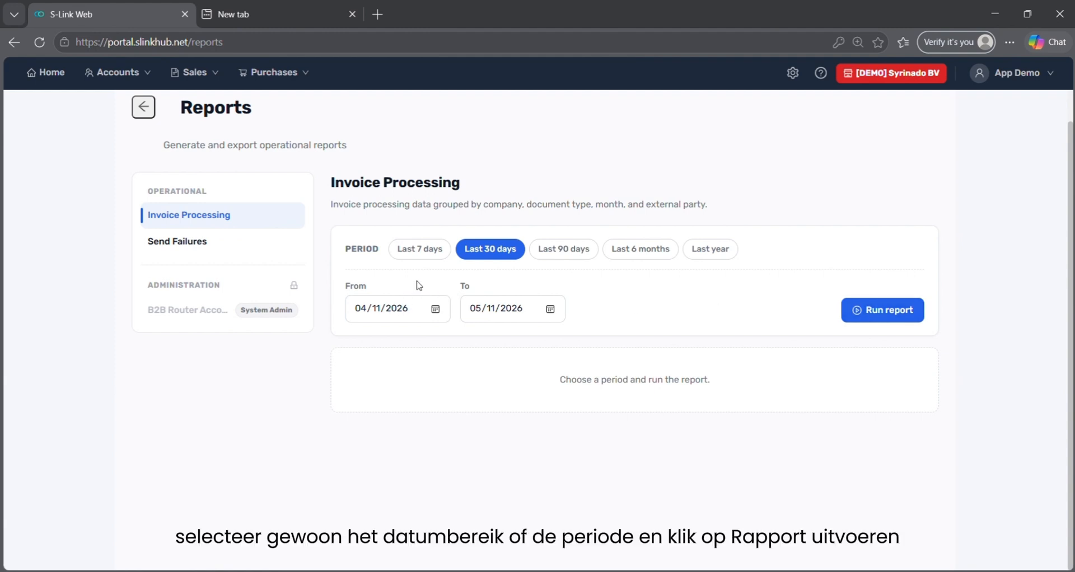
{"action": "left_click", "coordinate": [901, 313]}
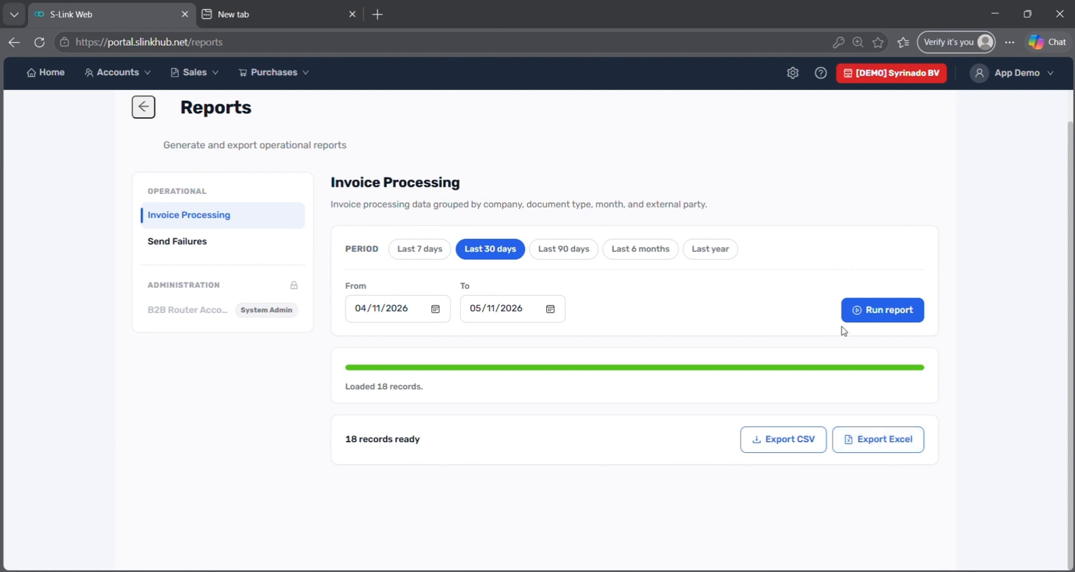
{"action": "left_click", "coordinate": [816, 85]}
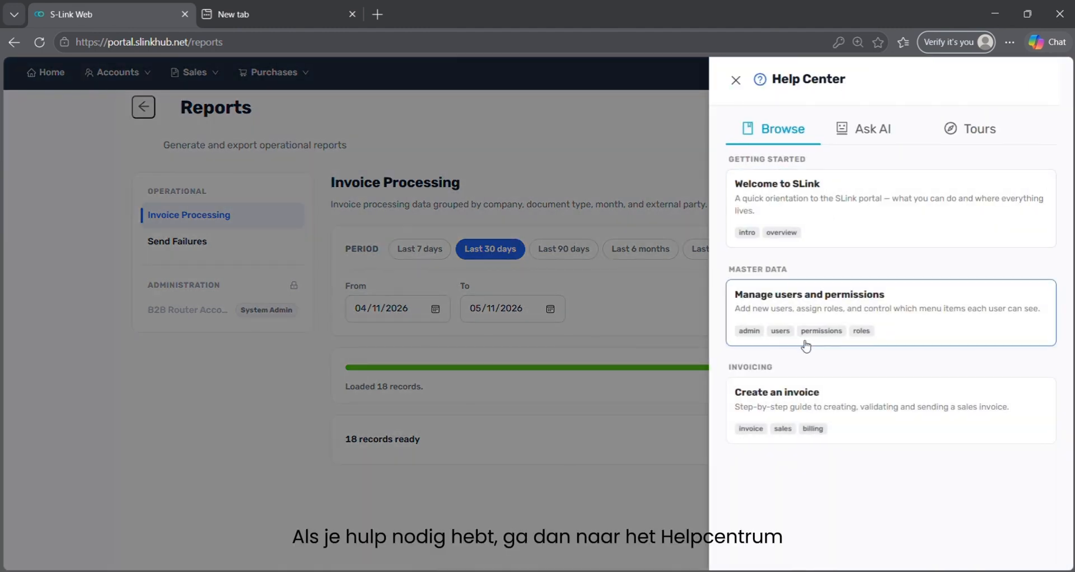
Review the Help Center's Tours and Ask AI tabs, close it, and switch to [DEMO] Compbus.
{"action": "left_click", "coordinate": [961, 140]}
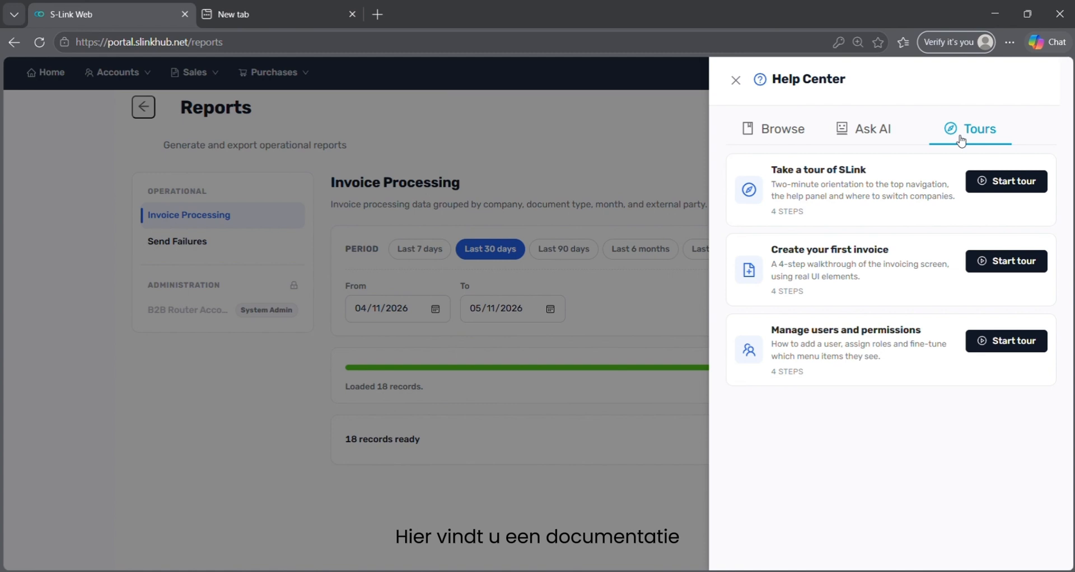
{"action": "left_click", "coordinate": [855, 137]}
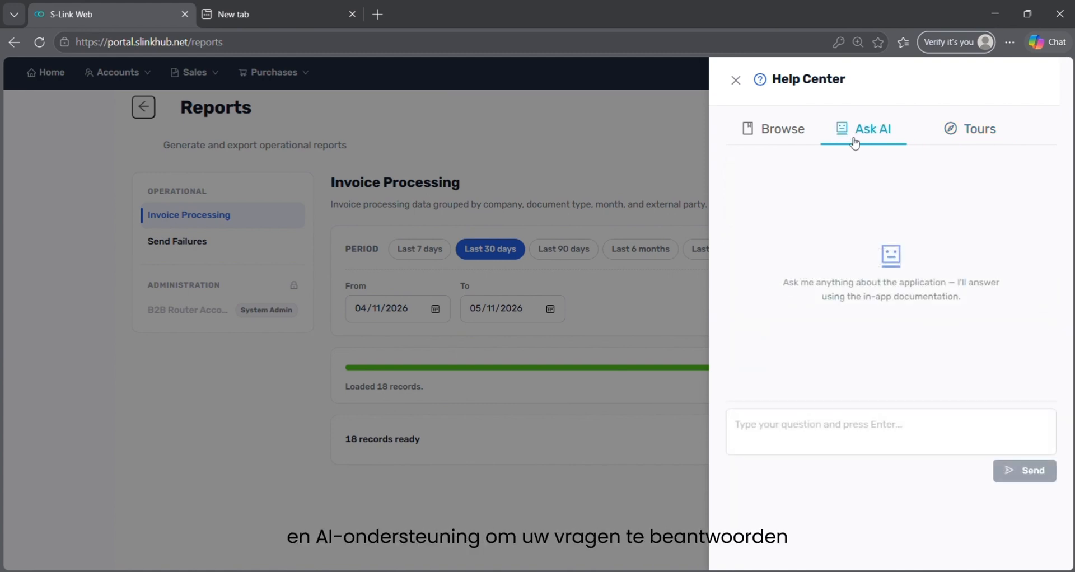
{"action": "left_click", "coordinate": [736, 80]}
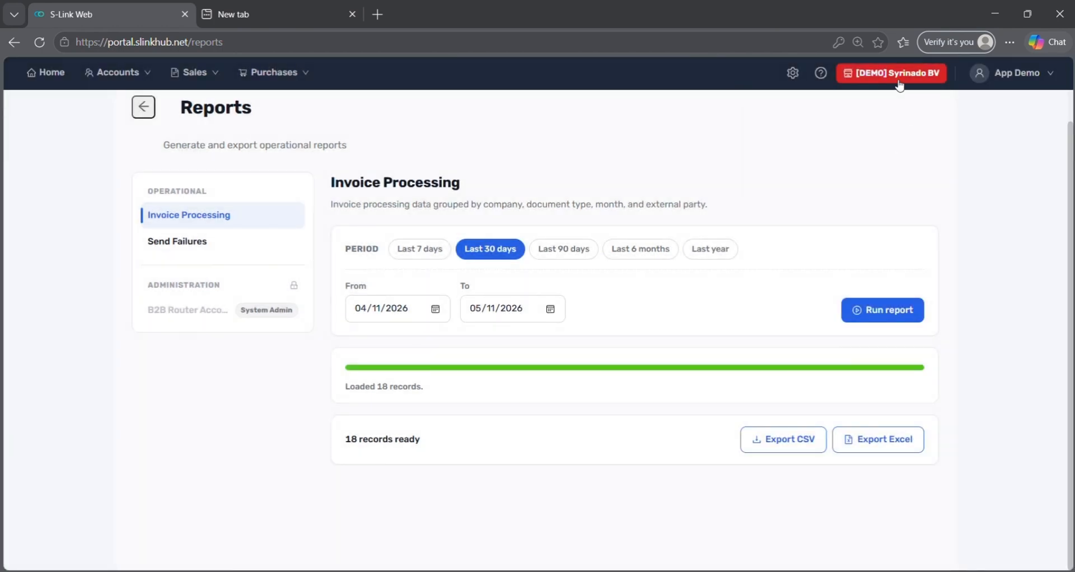
{"action": "left_click", "coordinate": [898, 75]}
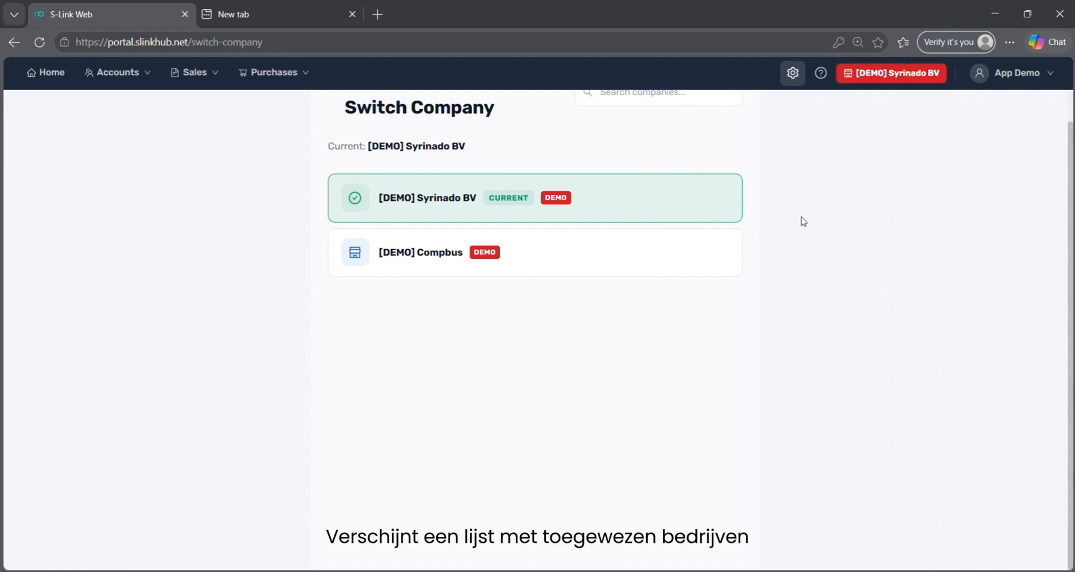
{"action": "left_click", "coordinate": [667, 276]}
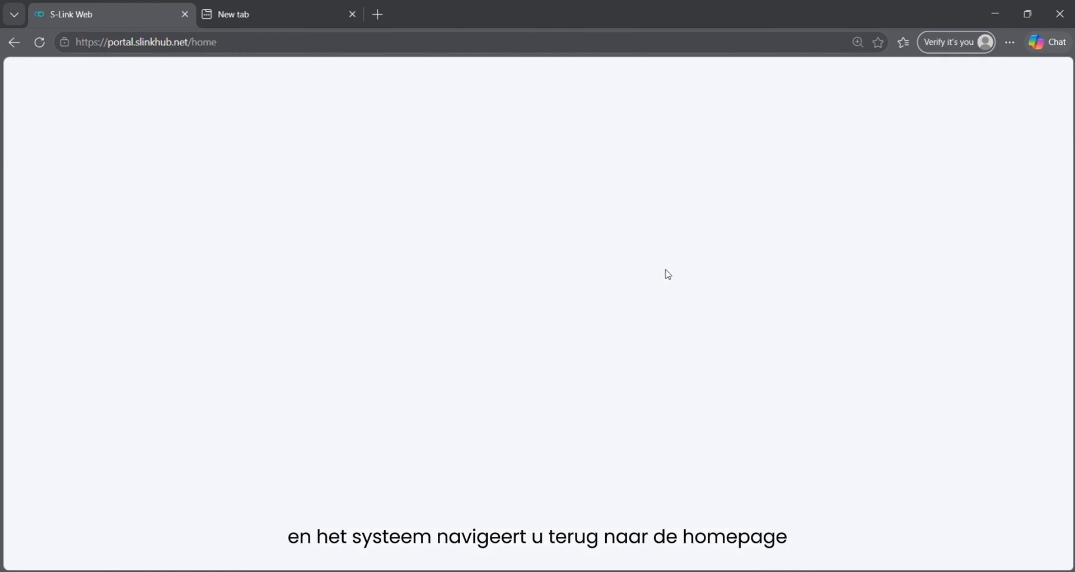